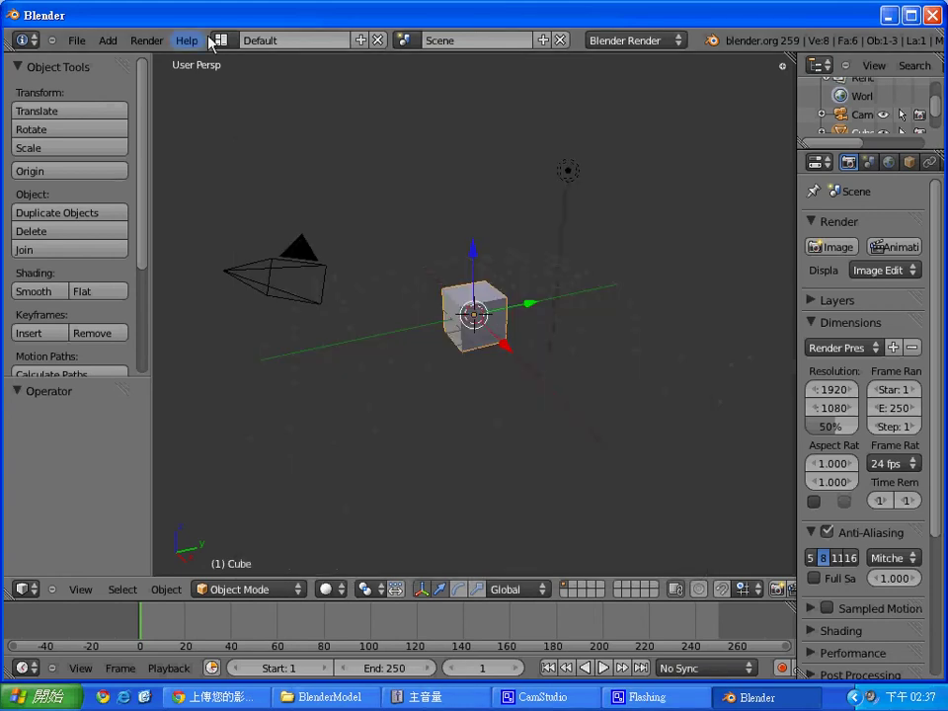
# Switch to the Compositing layout, enable Use Nodes, reposition Render Layers and render the cube with F12
pyautogui.click(221, 39)
pyautogui.click(249, 87)
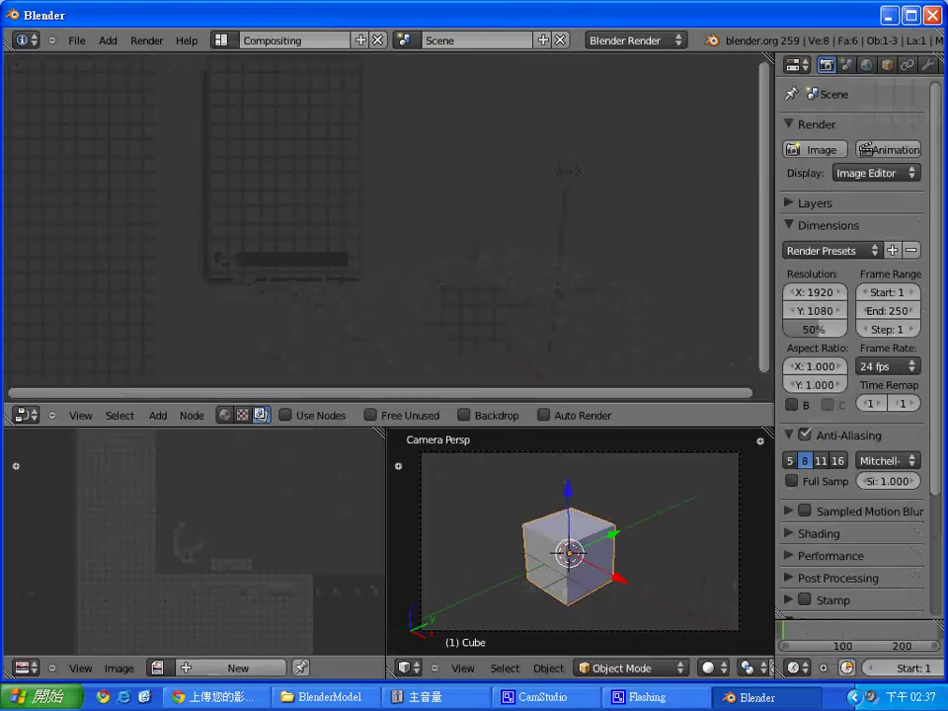
pyautogui.click(286, 416)
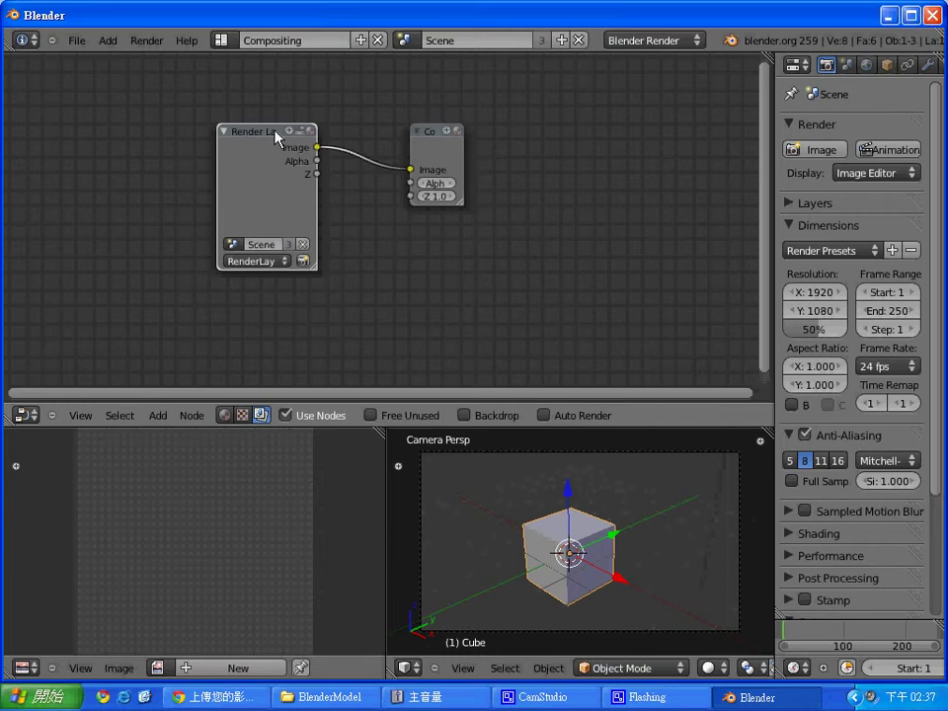
pyautogui.moveTo(275, 131); pyautogui.dragTo(142, 109)
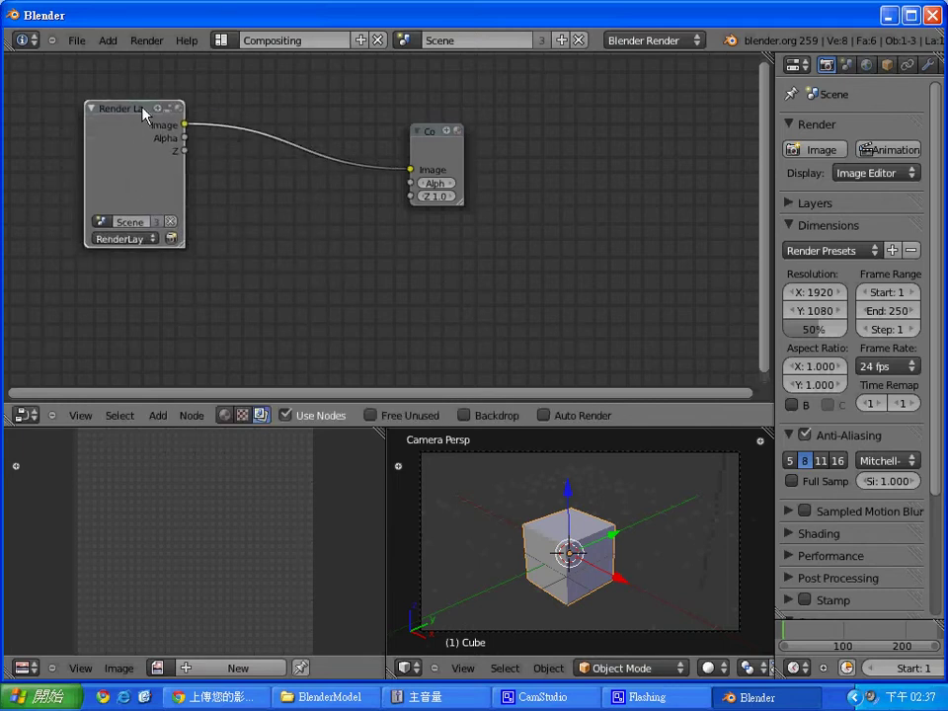
pyautogui.press('F12')
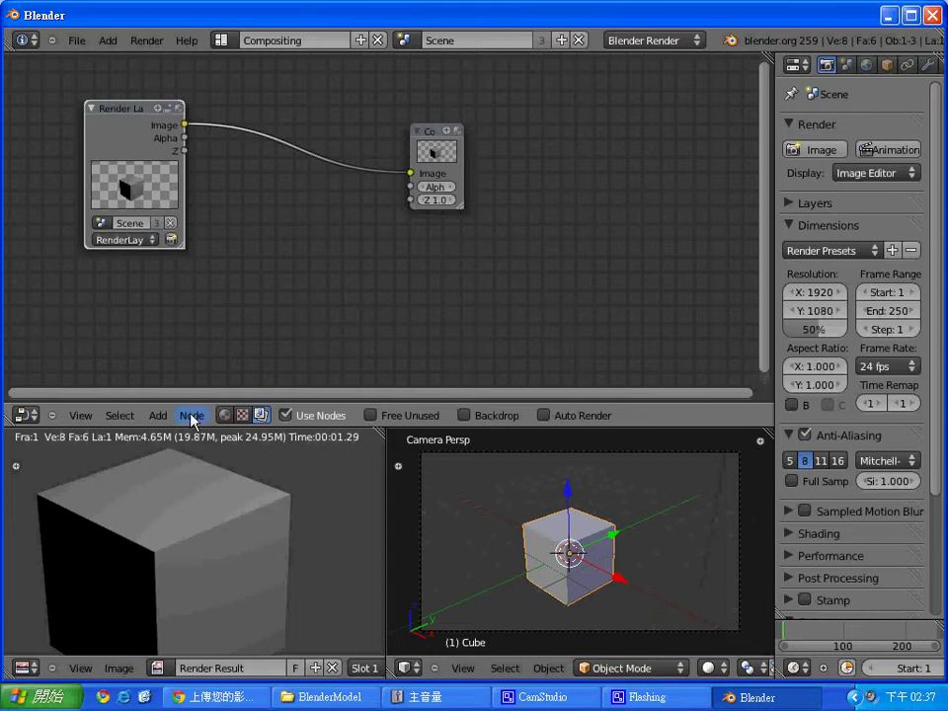
# Add an Image input node below Render Layers and widen it
pyautogui.click(158, 415)
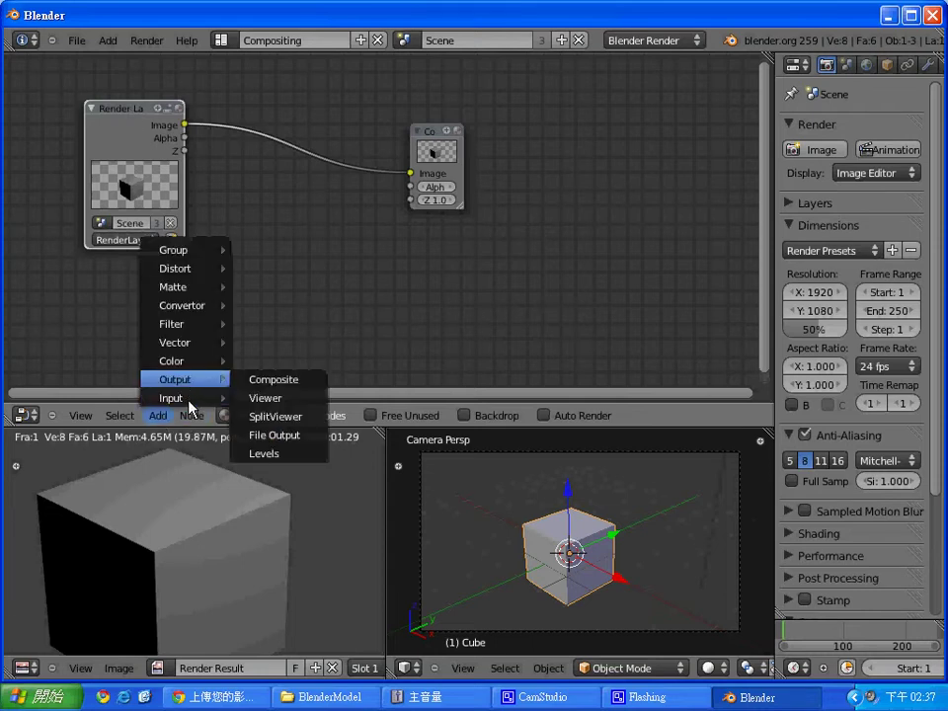
pyautogui.moveTo(182, 397)
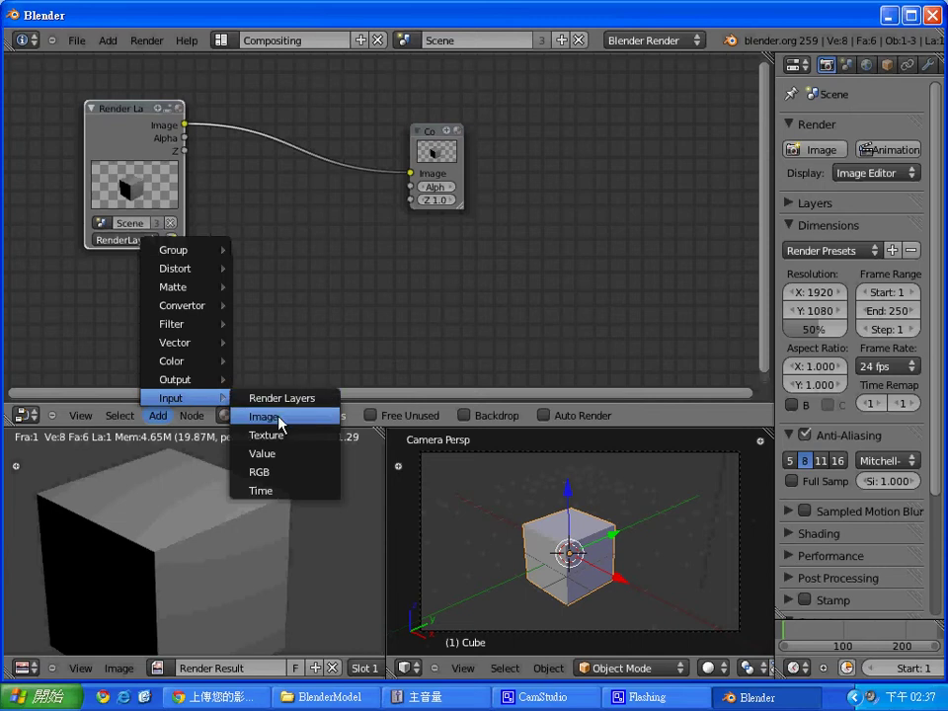
pyautogui.click(281, 416)
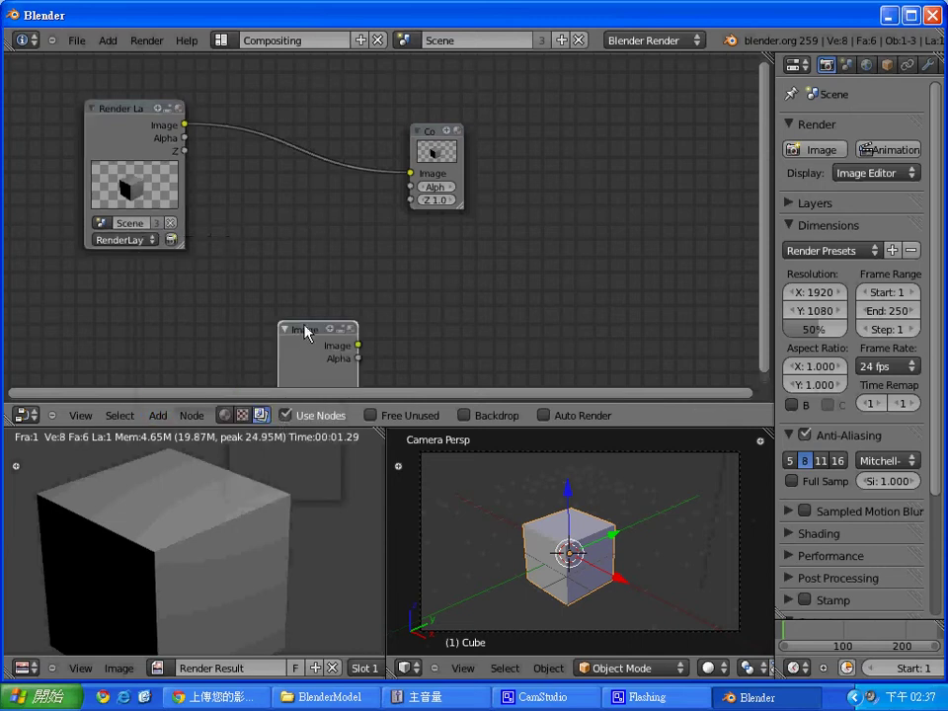
pyautogui.click(108, 285)
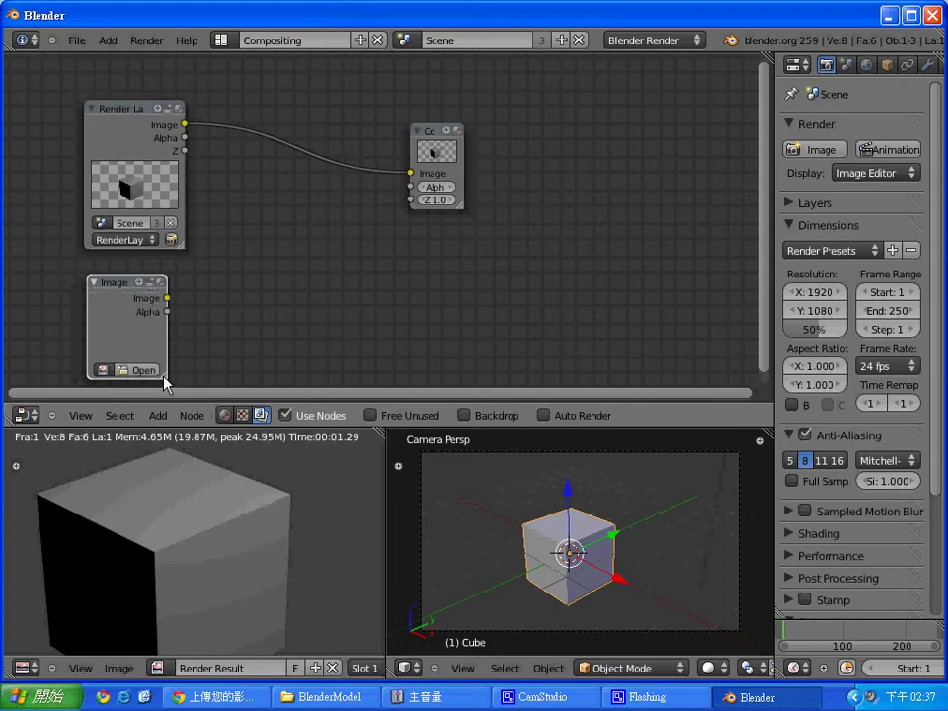
pyautogui.moveTo(163, 384); pyautogui.dragTo(185, 396)
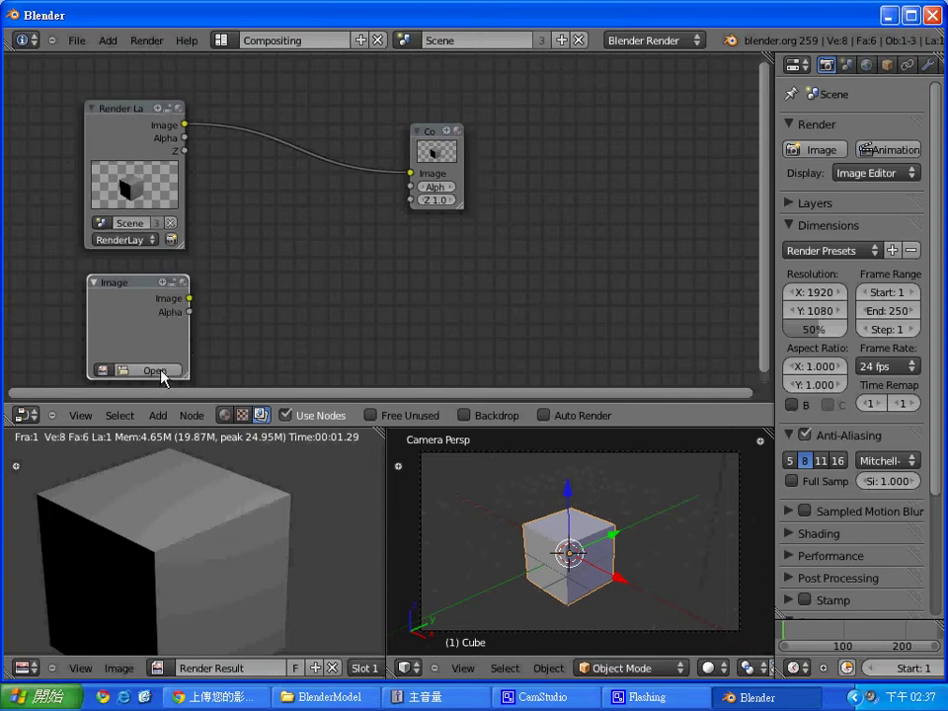
# Save the project as BlenderComposite3Image.blend, starting from the BlenderComposite2.blend name
pyautogui.click(76, 41)
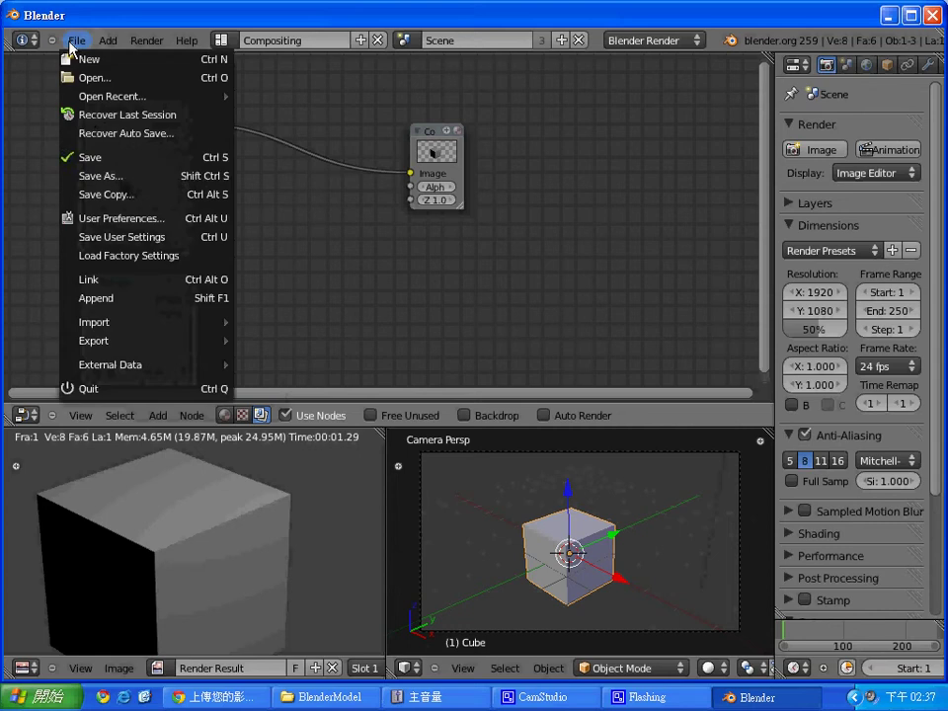
pyautogui.click(115, 158)
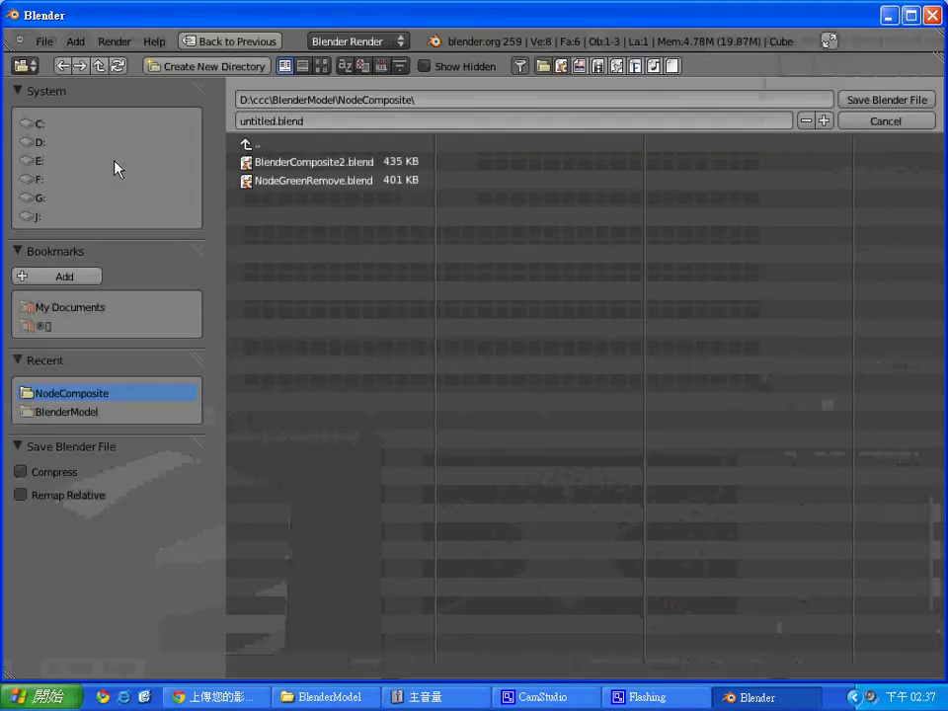
pyautogui.click(905, 103)
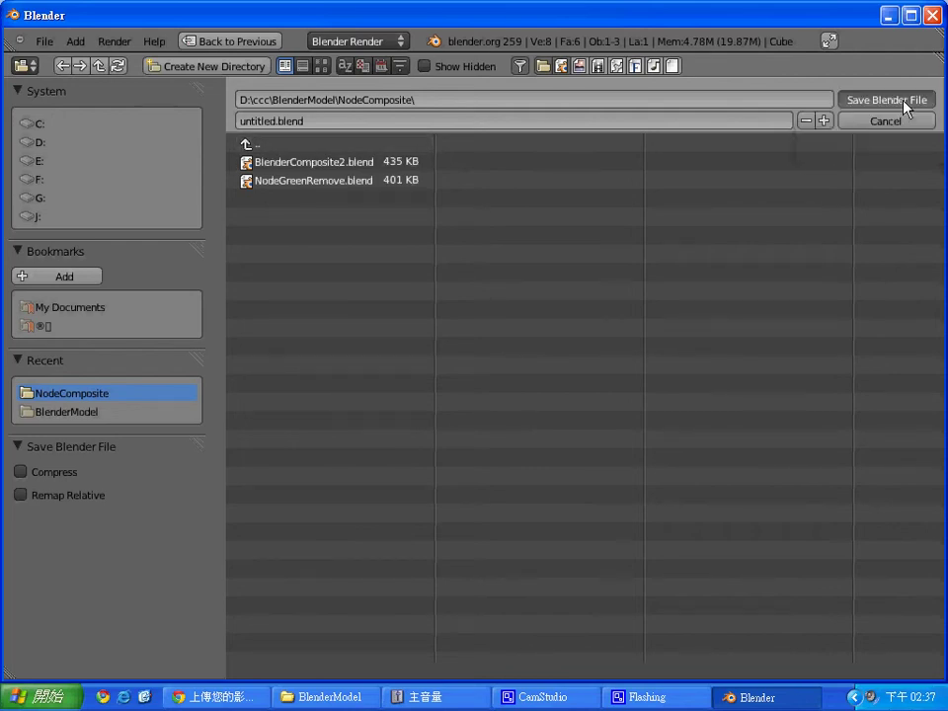
pyautogui.click(312, 161)
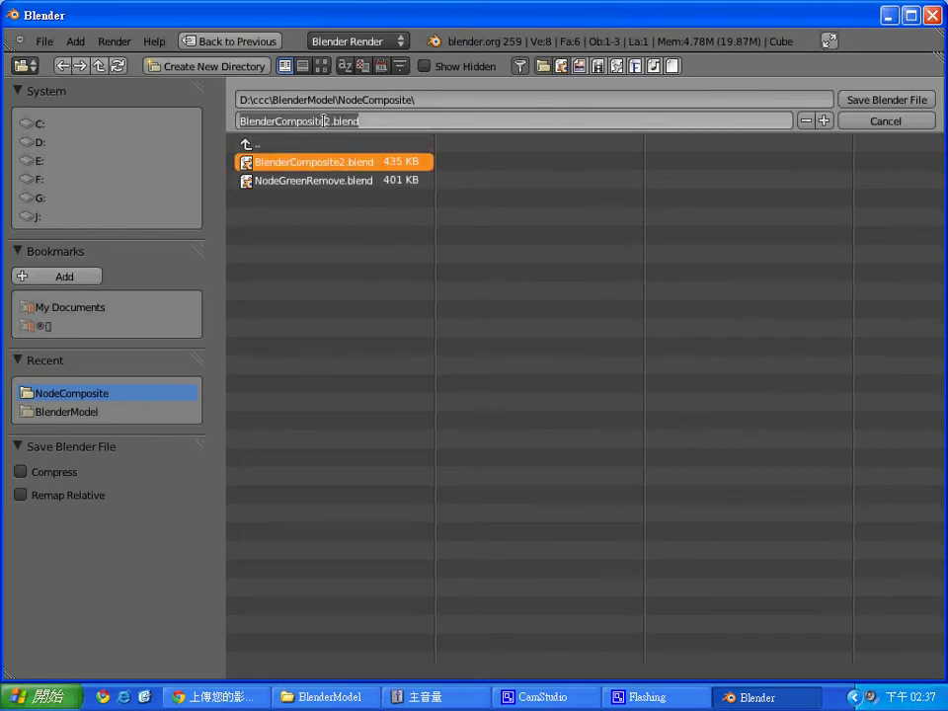
pyautogui.press('BackSpace')
pyautogui.write('3')
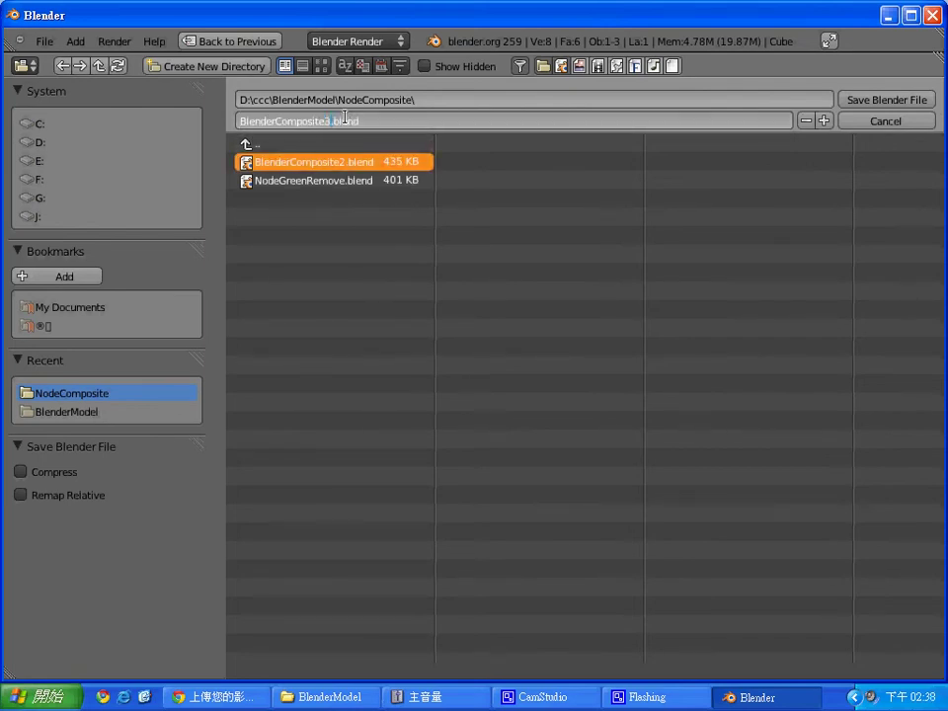
pyautogui.write('Image')
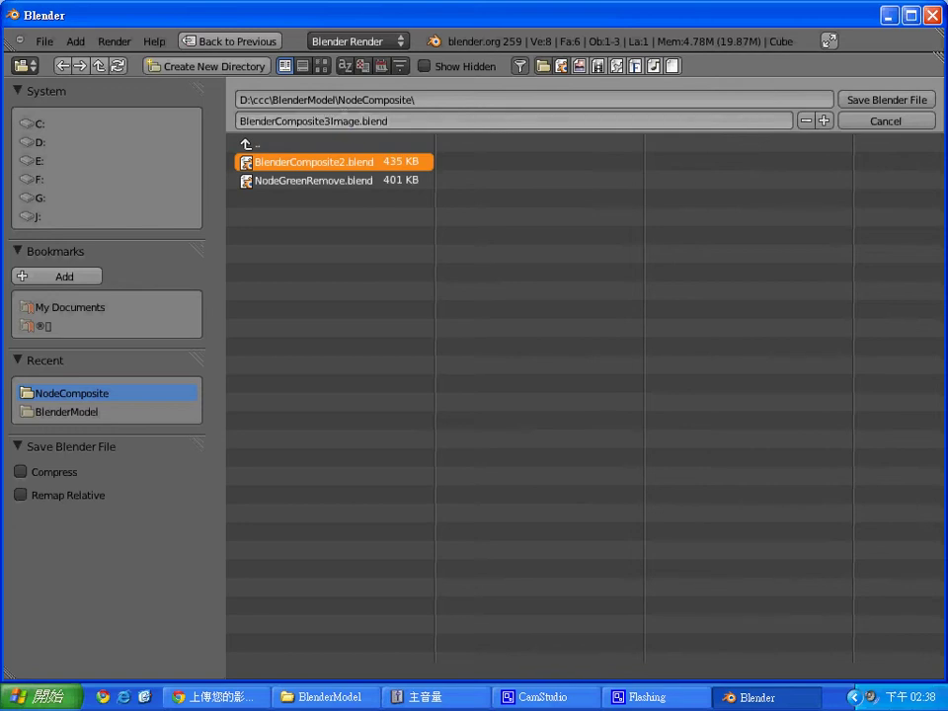
pyautogui.click(879, 100)
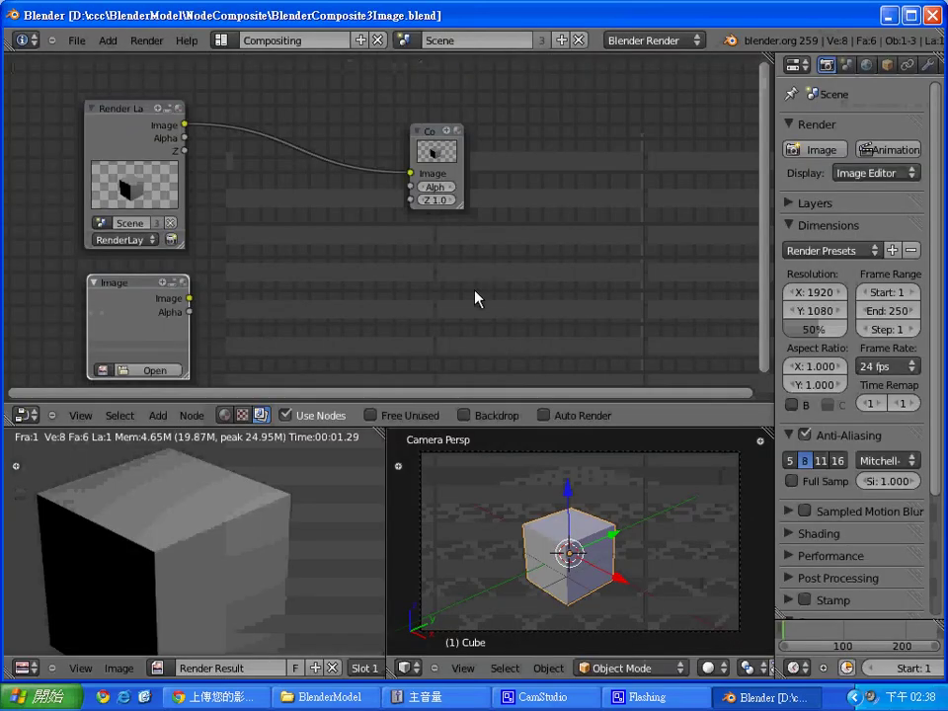
# Load GreenScreen.jpg into the Image node
pyautogui.click(163, 372)
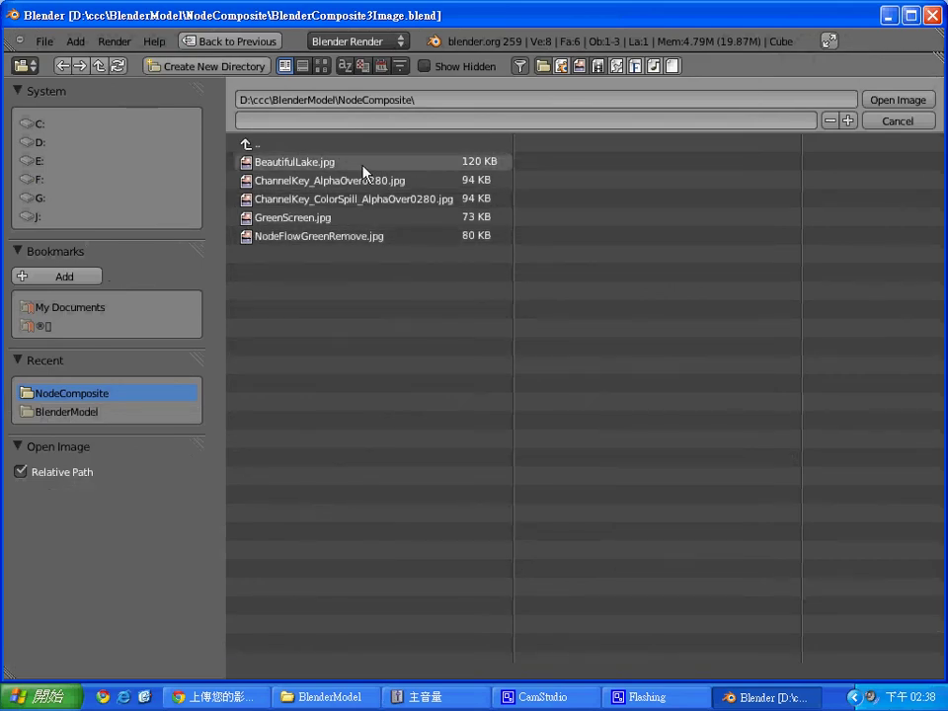
pyautogui.click(364, 229)
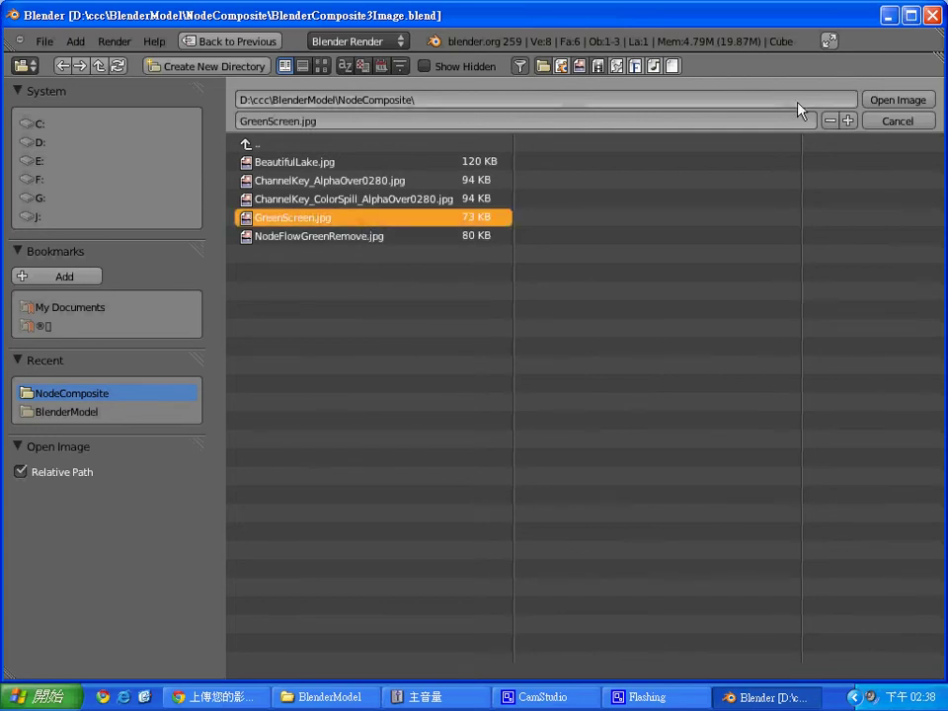
pyautogui.click(882, 101)
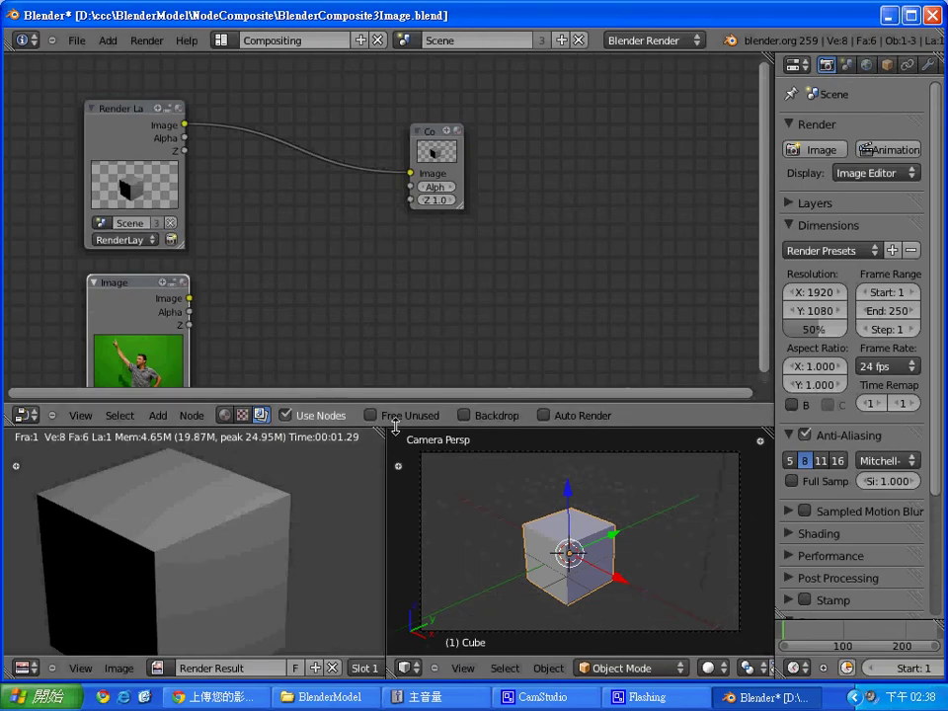
# Enlarge the node area, move the Image node up and wire its output into Composite's Image input
pyautogui.moveTo(393, 431); pyautogui.dragTo(392, 474)
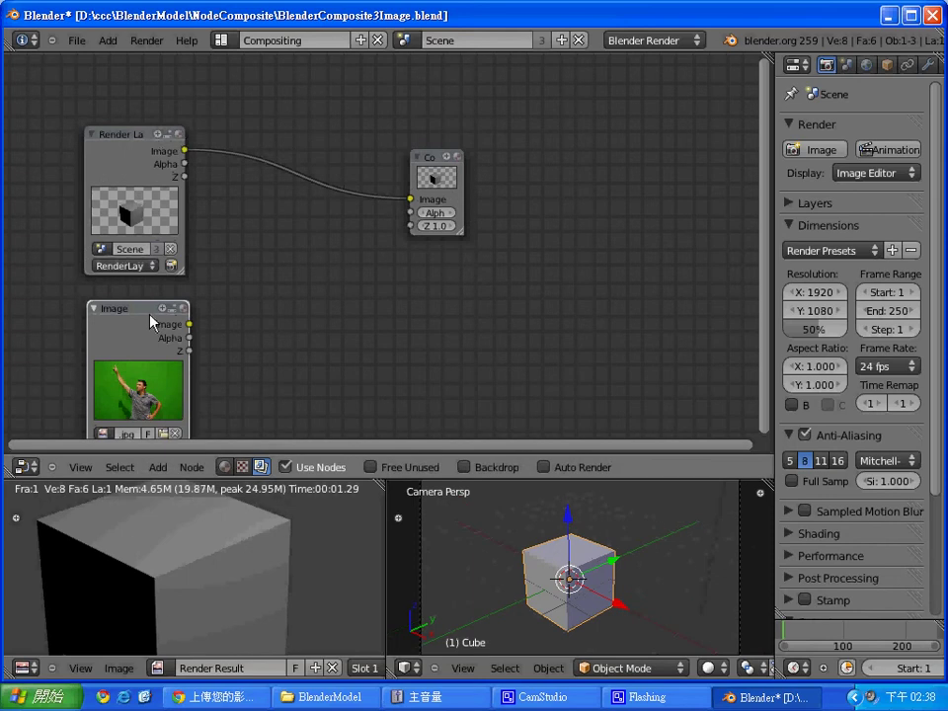
pyautogui.moveTo(150, 319)
pyautogui.mouseDown()
pyautogui.moveTo(180, 257)
pyautogui.moveTo(199, 134)
pyautogui.moveTo(189, 141)
pyautogui.mouseUp()
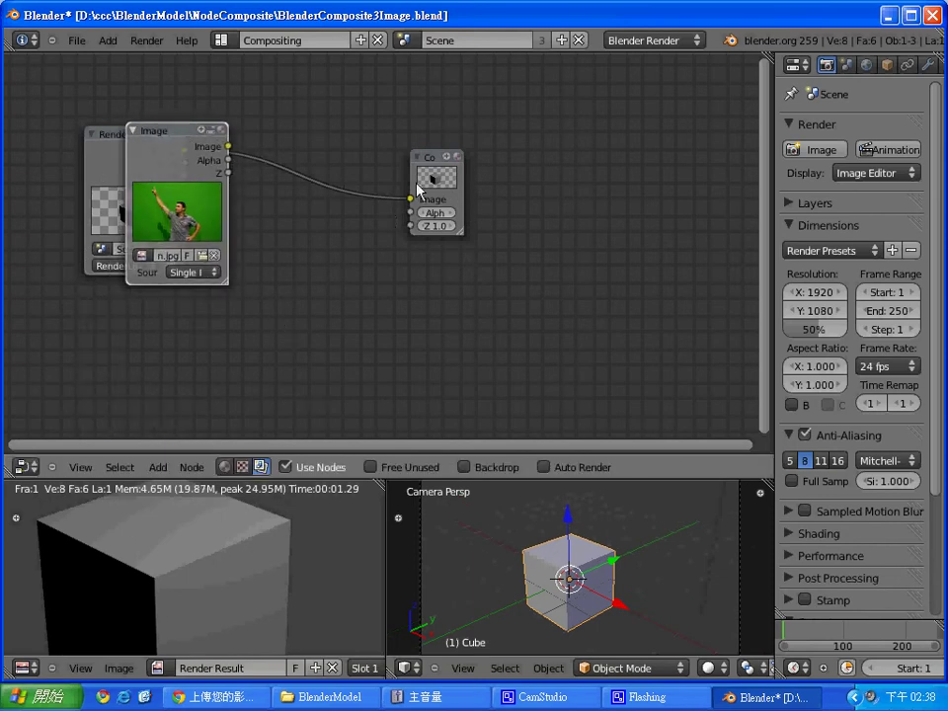
pyautogui.moveTo(228, 147); pyautogui.dragTo(414, 205)
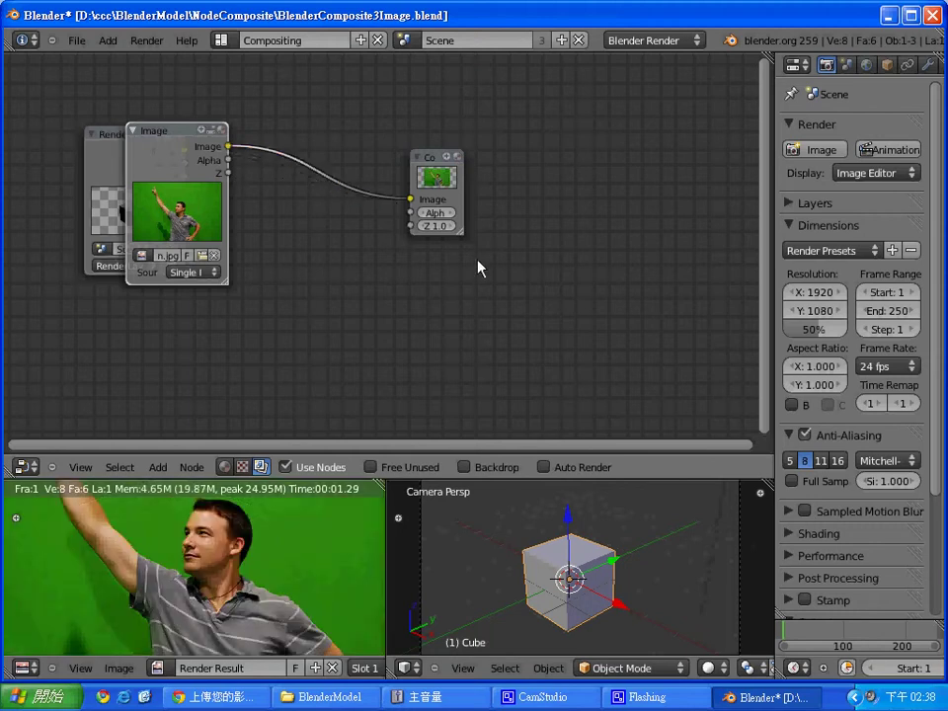
pyautogui.moveTo(461, 241); pyautogui.dragTo(513, 289)
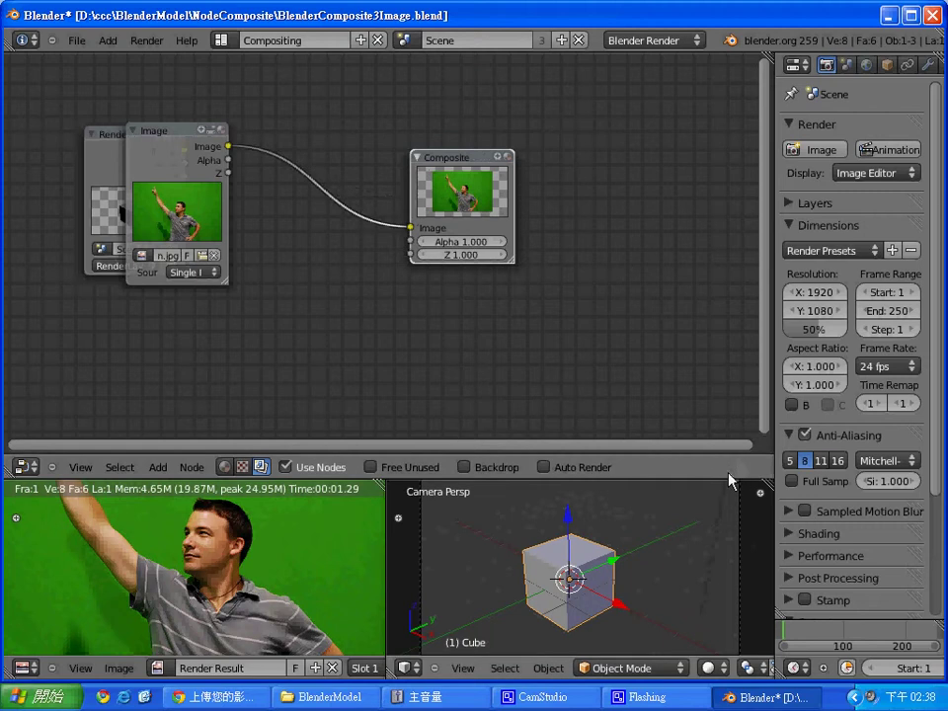
# Resize the render and 3D view areas and delete the Render Layers node
pyautogui.moveTo(731, 481); pyautogui.dragTo(534, 395)
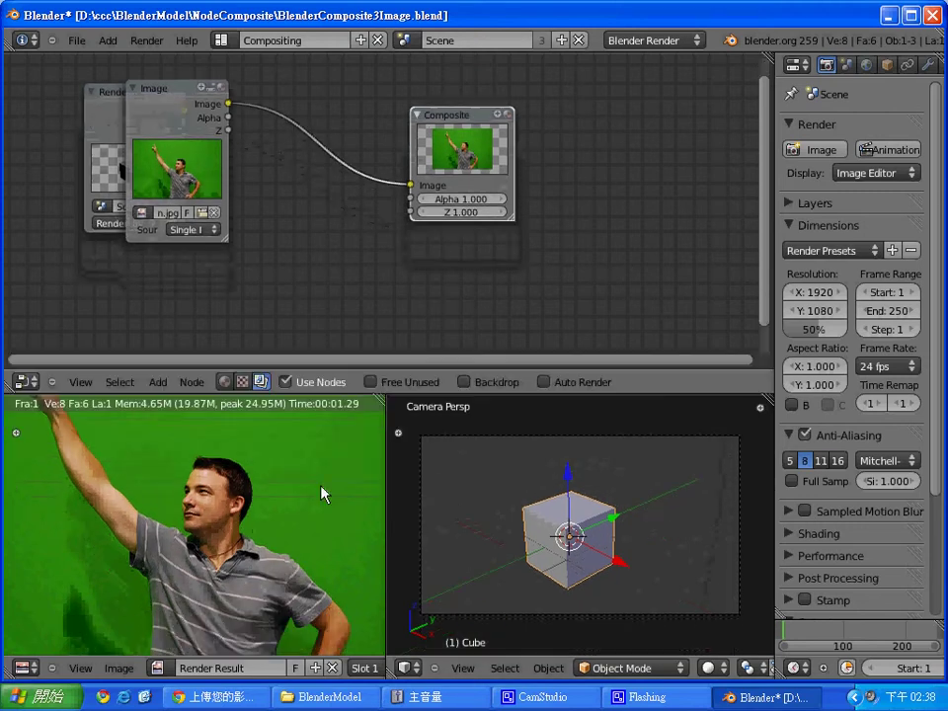
pyautogui.moveTo(384, 496); pyautogui.dragTo(336, 496)
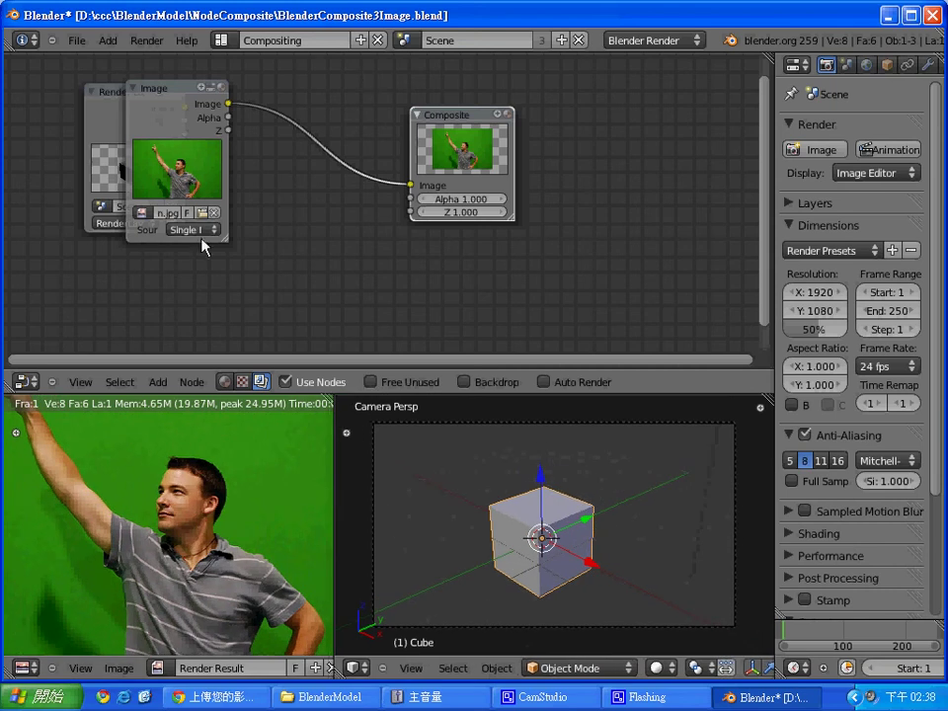
pyautogui.click(106, 91)
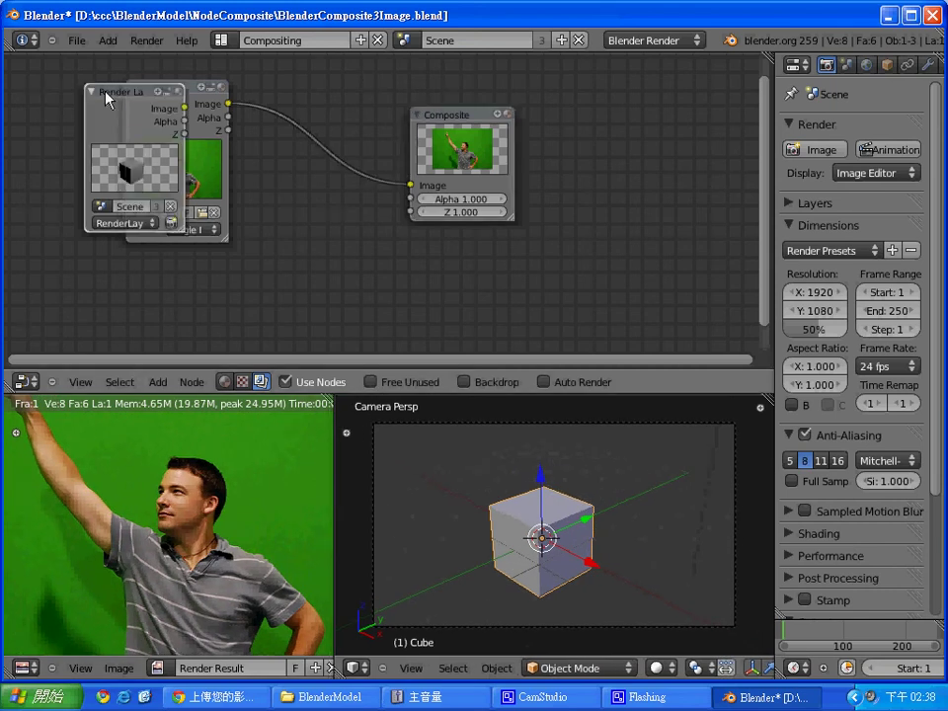
pyautogui.press('x')
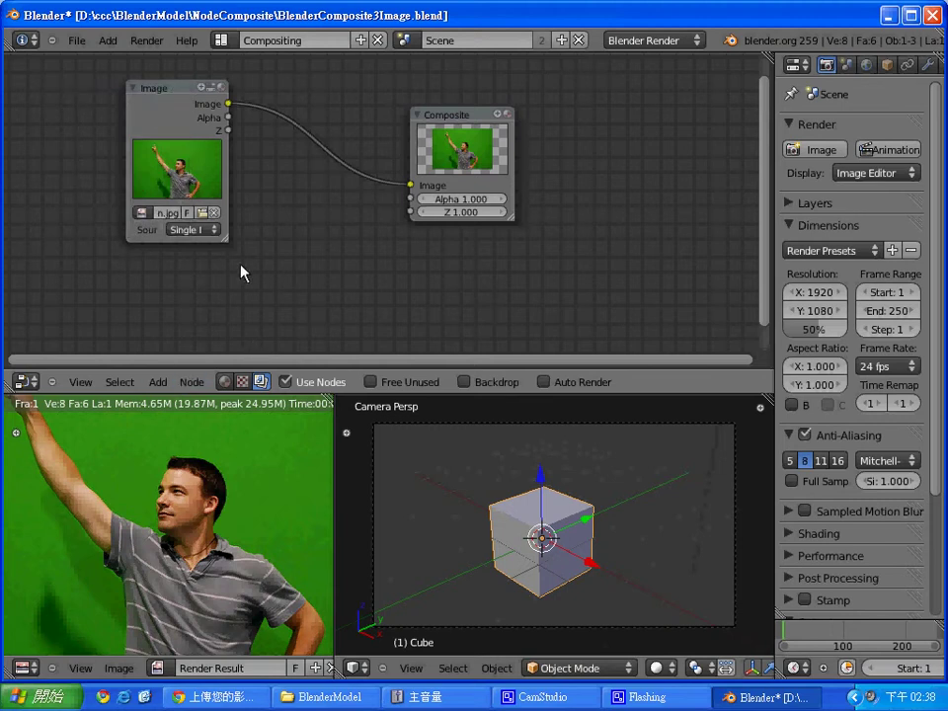
pyautogui.click(158, 383)
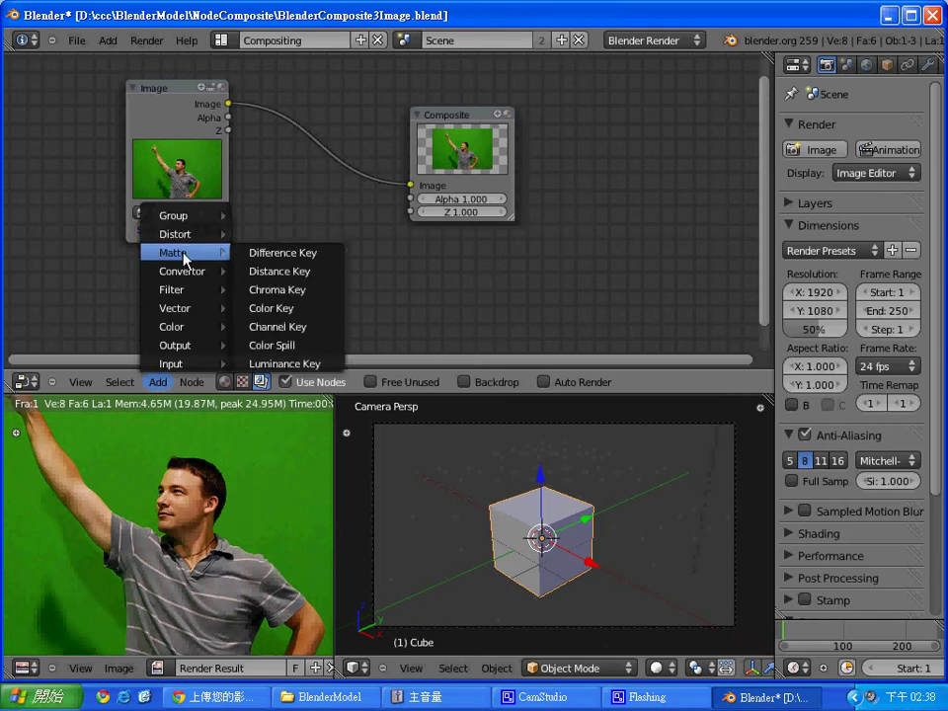
pyautogui.moveTo(182, 270)
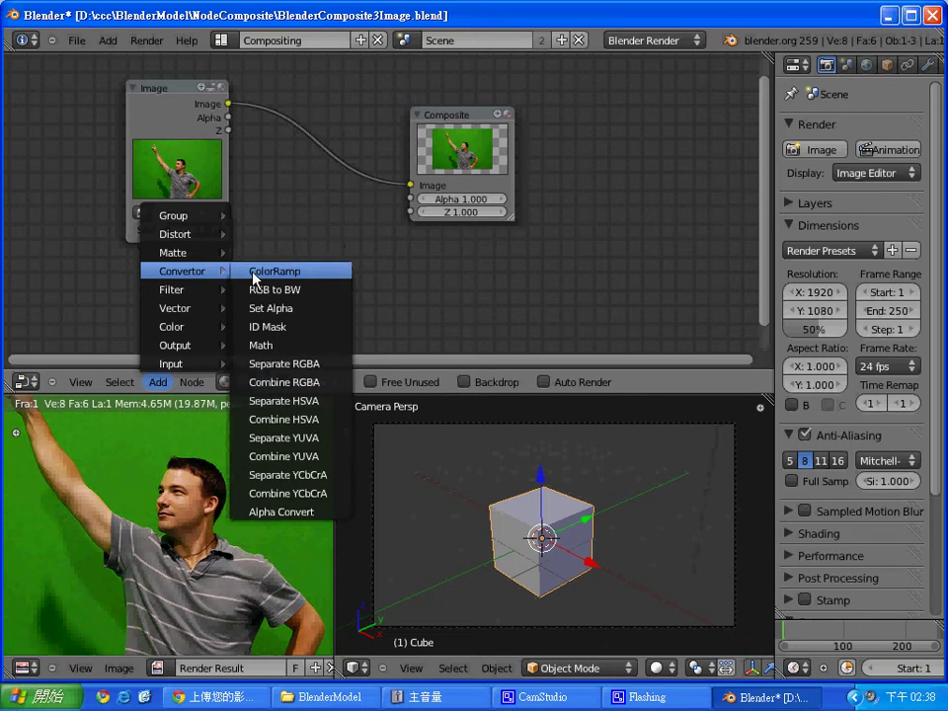
# Insert a ColorRamp node between Image and Composite and drag its white stop to stretch the gradient
pyautogui.click(254, 275)
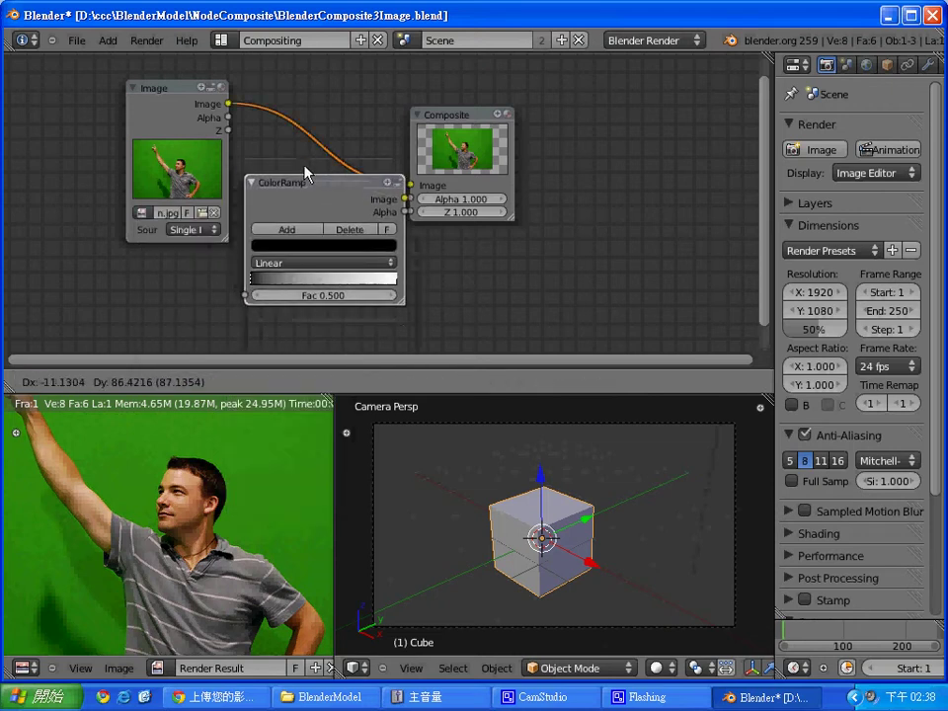
pyautogui.click(307, 174)
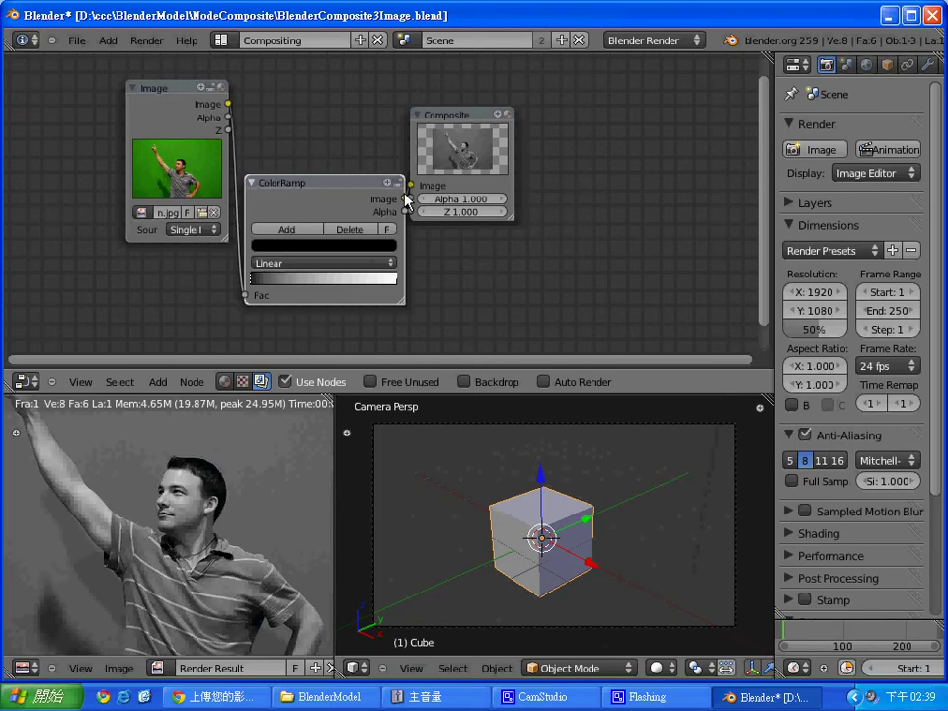
pyautogui.moveTo(405, 198); pyautogui.dragTo(393, 145)
pyautogui.moveTo(444, 121); pyautogui.dragTo(533, 121)
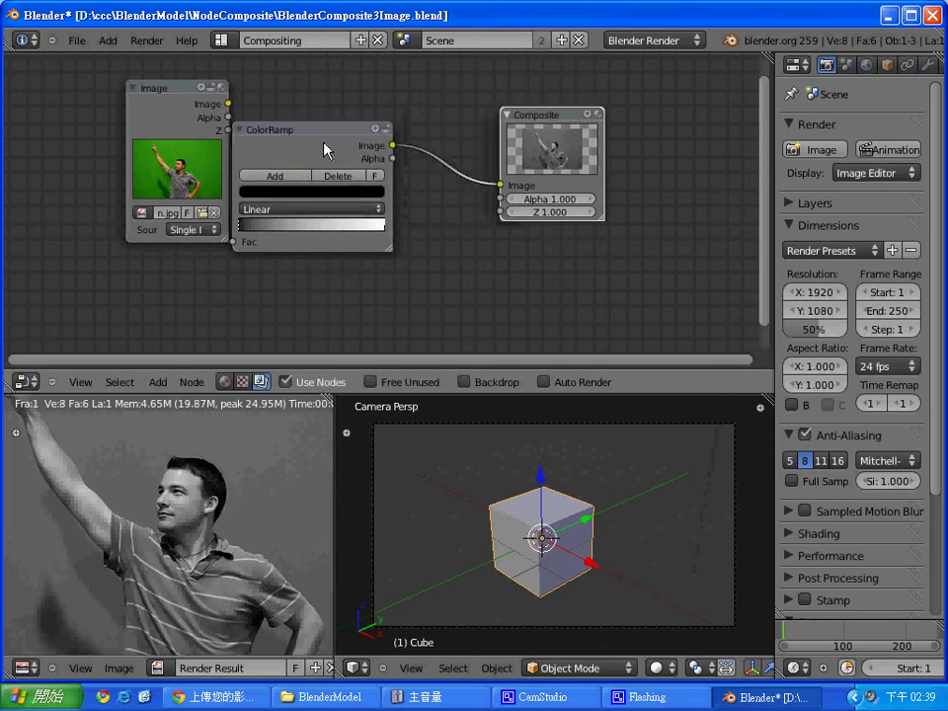
pyautogui.moveTo(326, 148); pyautogui.dragTo(364, 109)
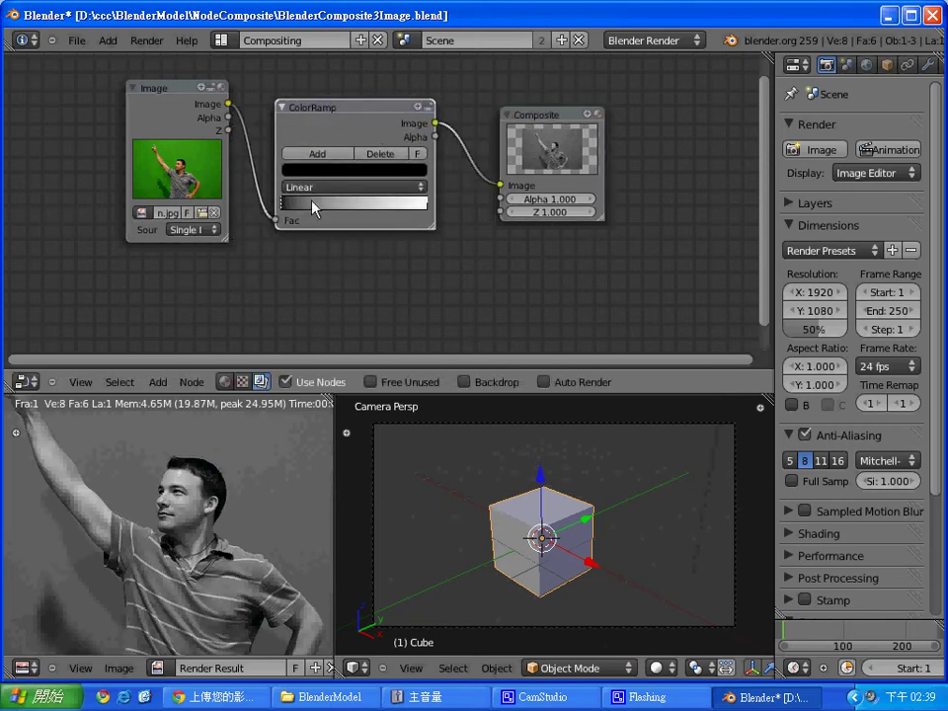
pyautogui.moveTo(312, 203)
pyautogui.mouseDown()
pyautogui.moveTo(438, 178)
pyautogui.moveTo(380, 202)
pyautogui.mouseUp()
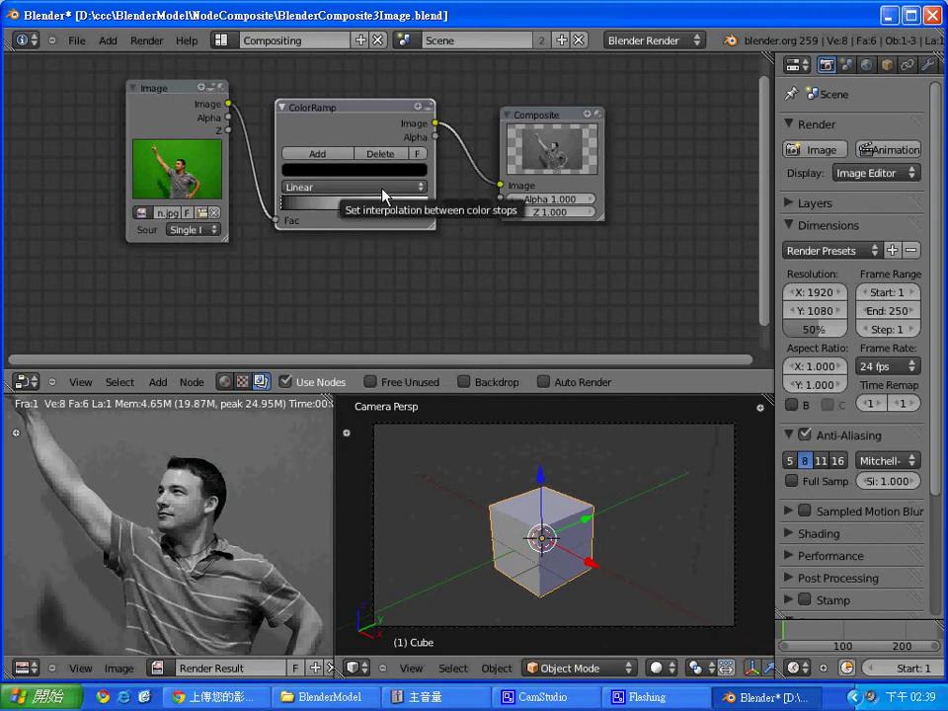
# Try B-Spline, Constant and Cardinal ColorRamp interpolation, finally settling on Ease
pyautogui.click(383, 196)
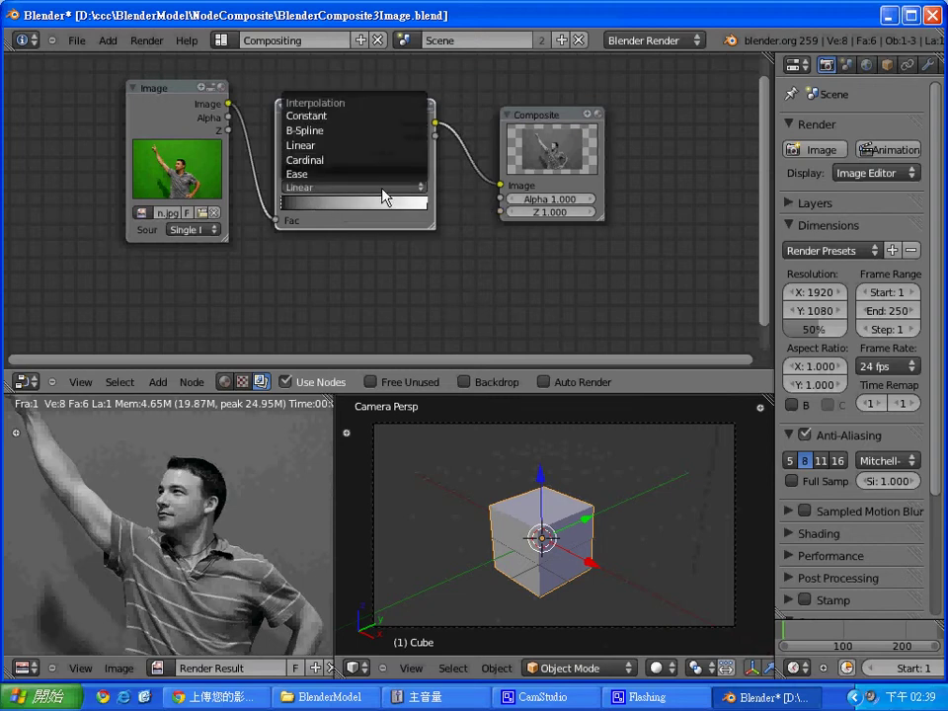
pyautogui.click(372, 131)
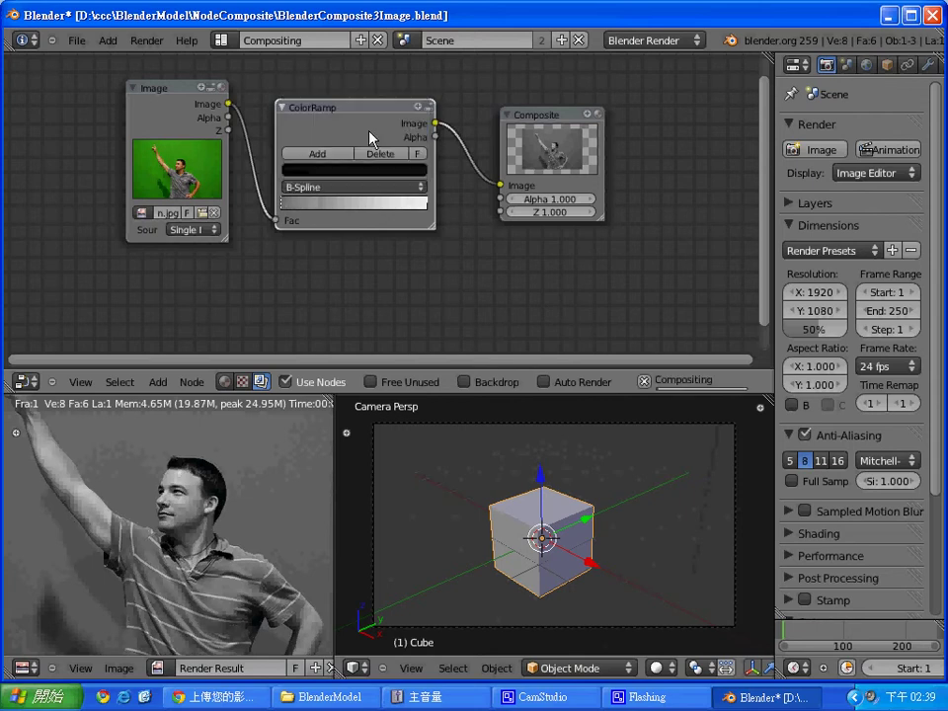
pyautogui.click(376, 188)
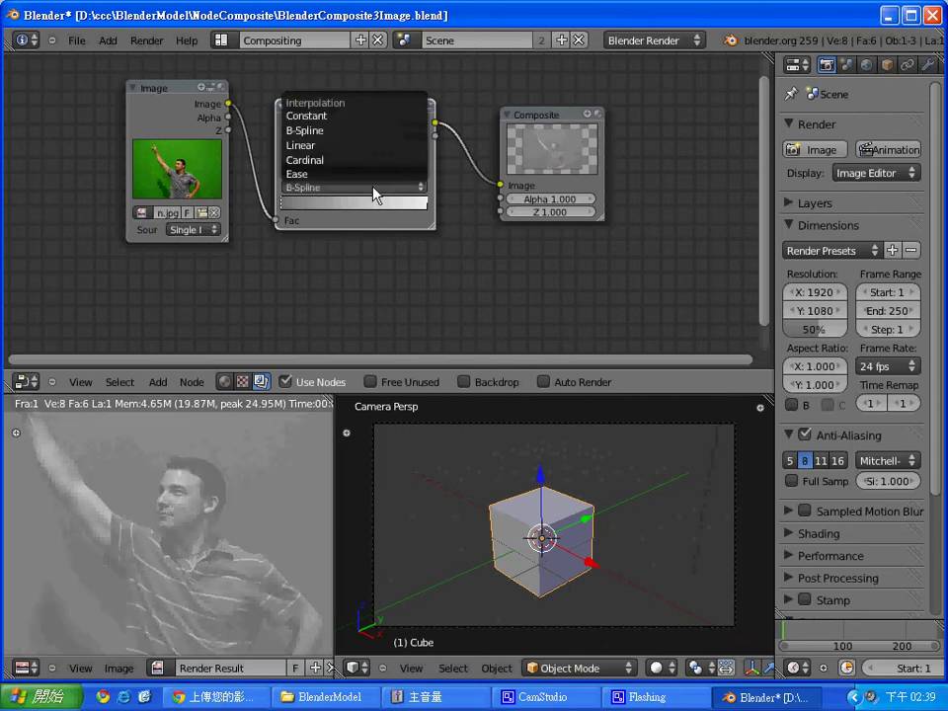
pyautogui.click(364, 123)
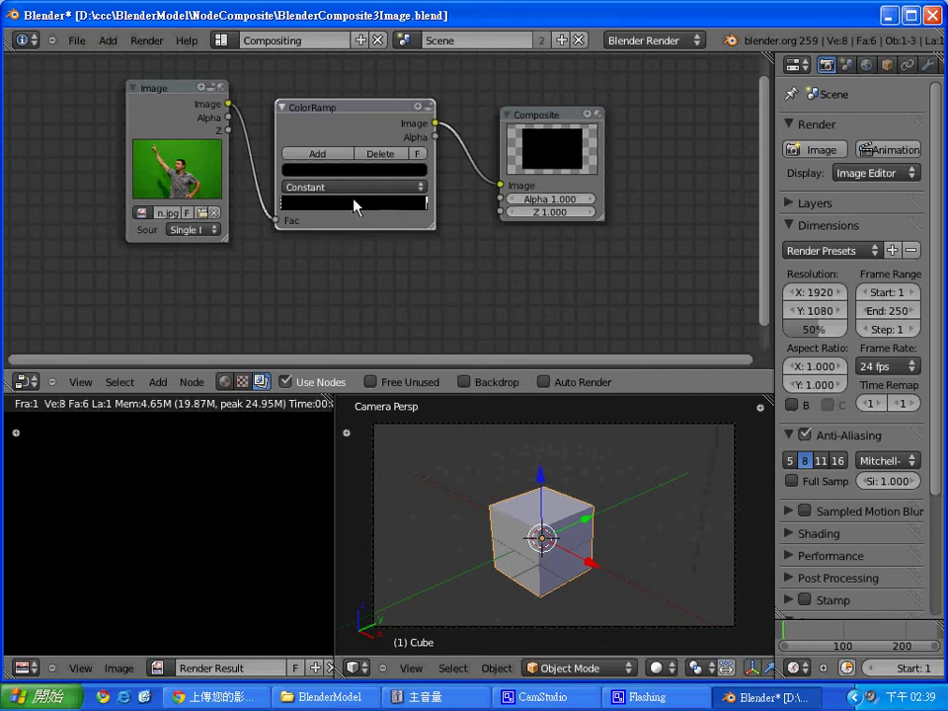
pyautogui.click(358, 188)
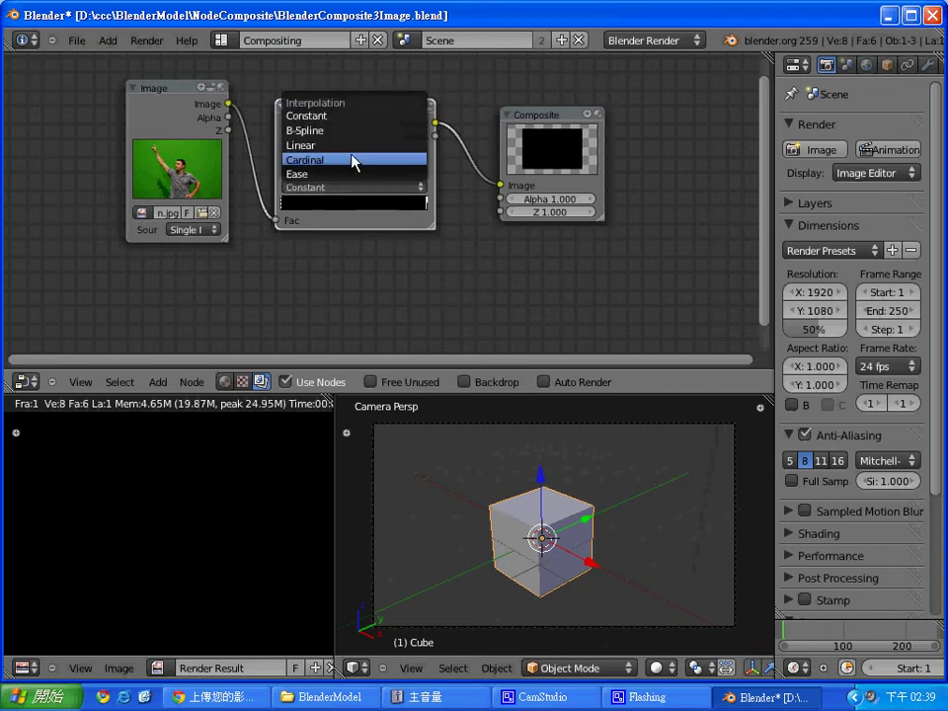
pyautogui.click(353, 160)
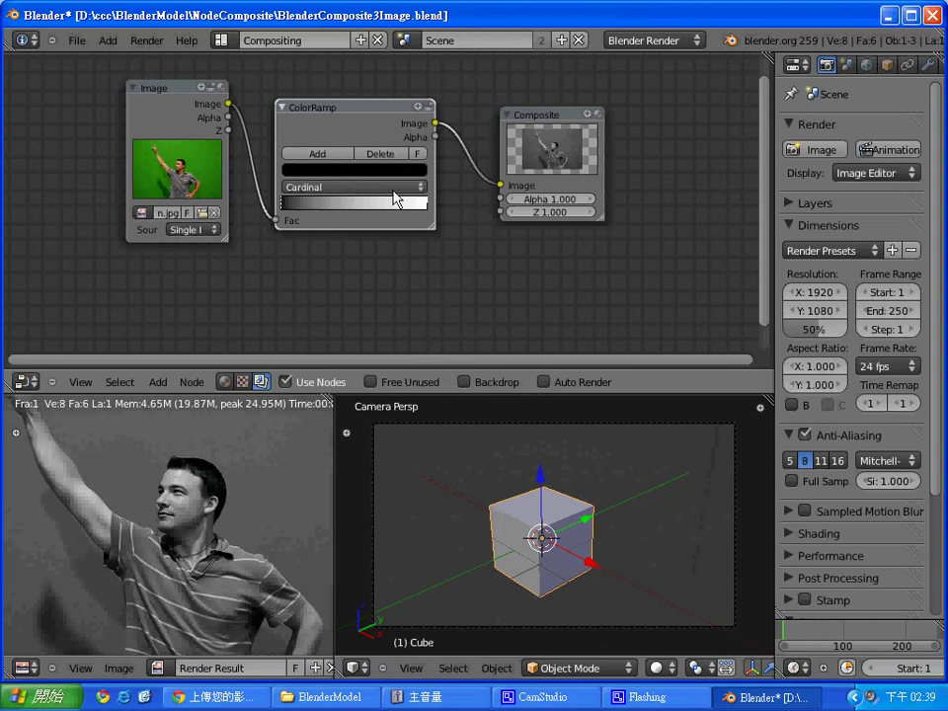
pyautogui.click(385, 186)
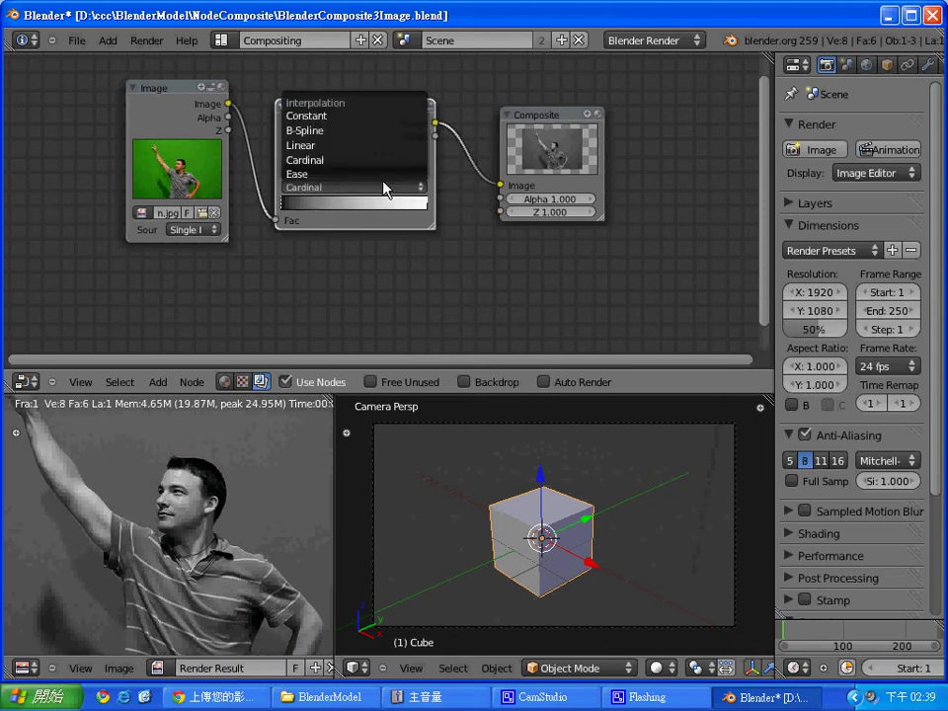
pyautogui.click(383, 179)
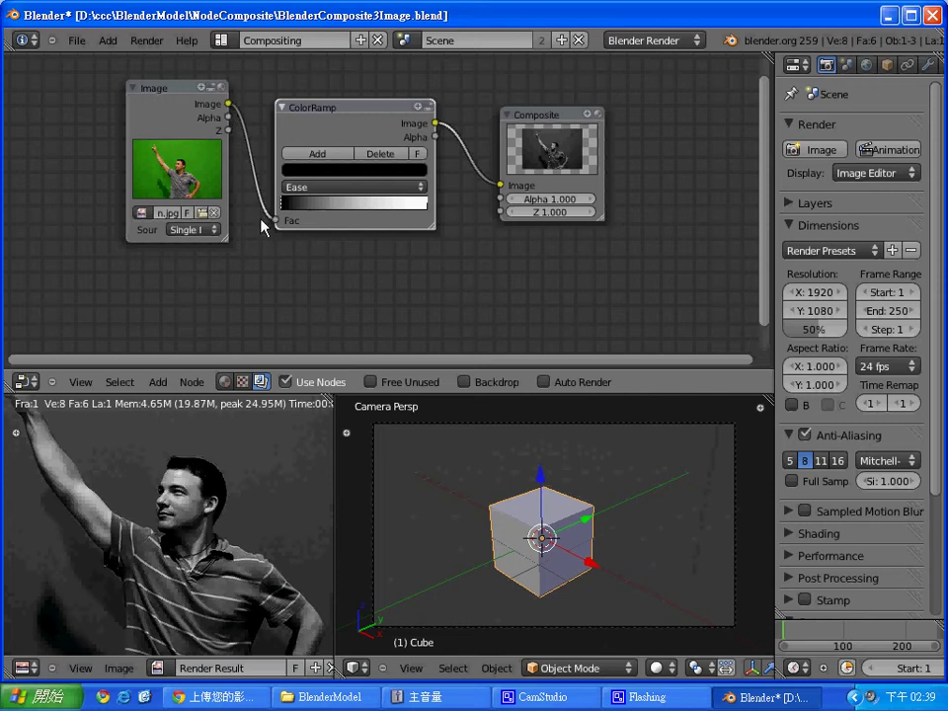
pyautogui.click(158, 382)
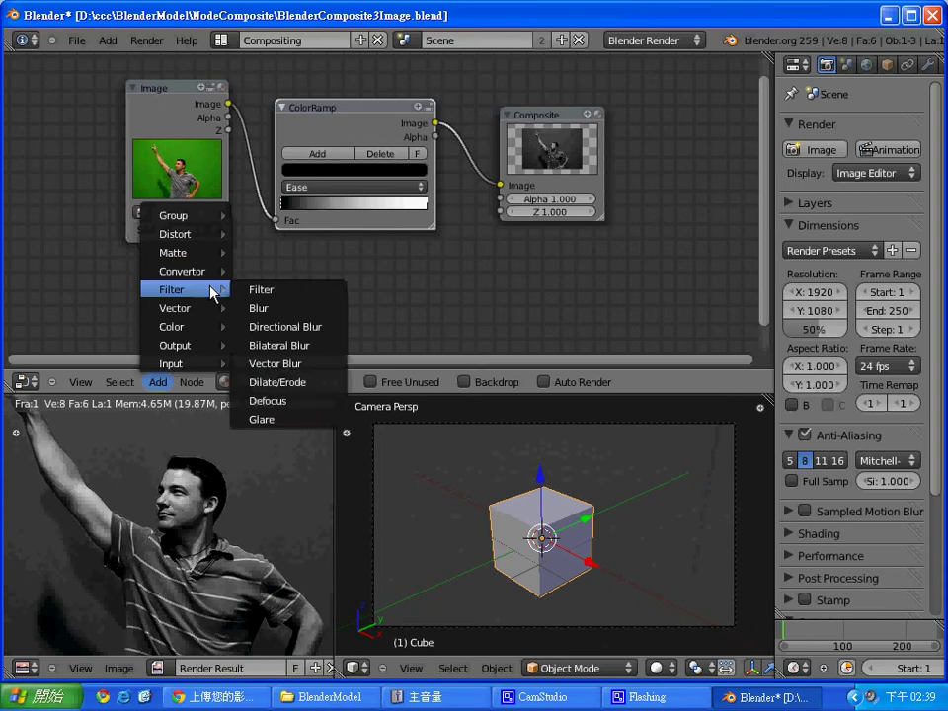
pyautogui.moveTo(183, 271)
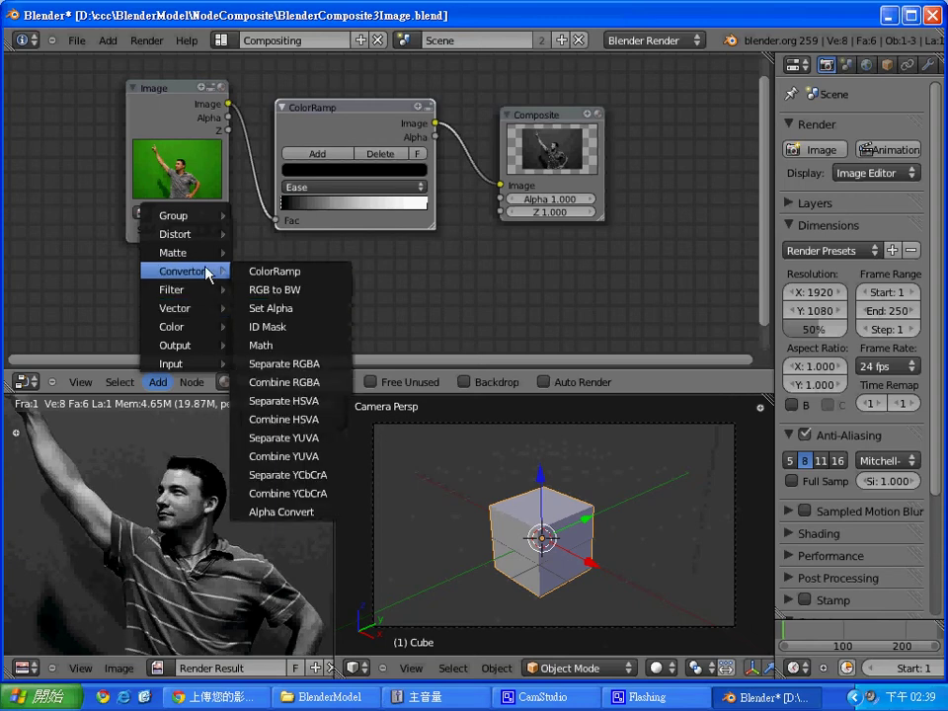
# Add an RGB to BW node below the ColorRamp and feed the photo's image output into it
pyautogui.click(283, 296)
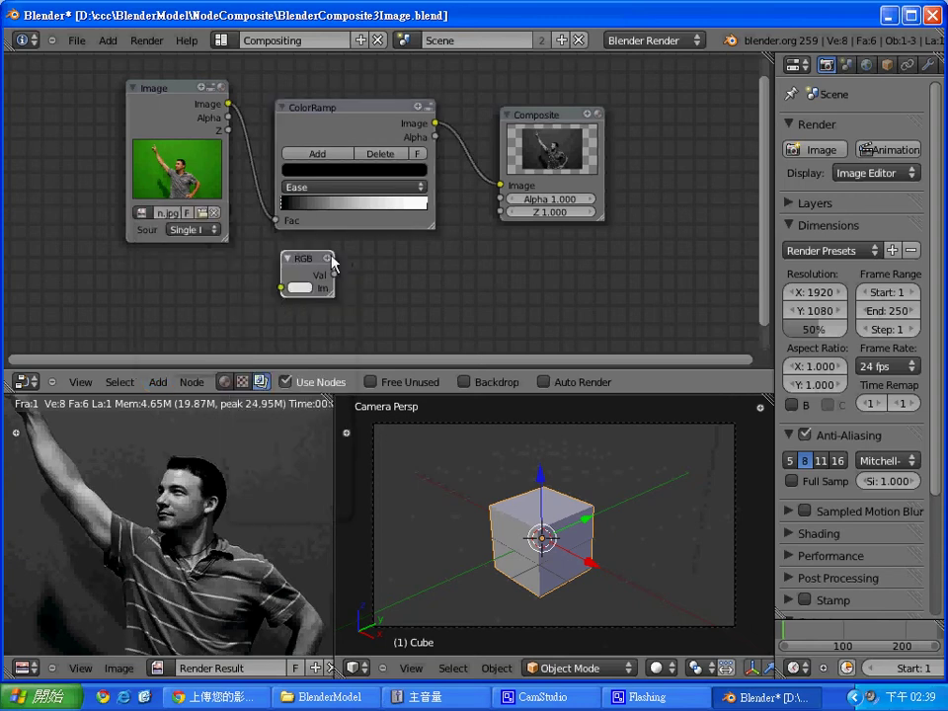
pyautogui.moveTo(314, 259); pyautogui.dragTo(309, 255)
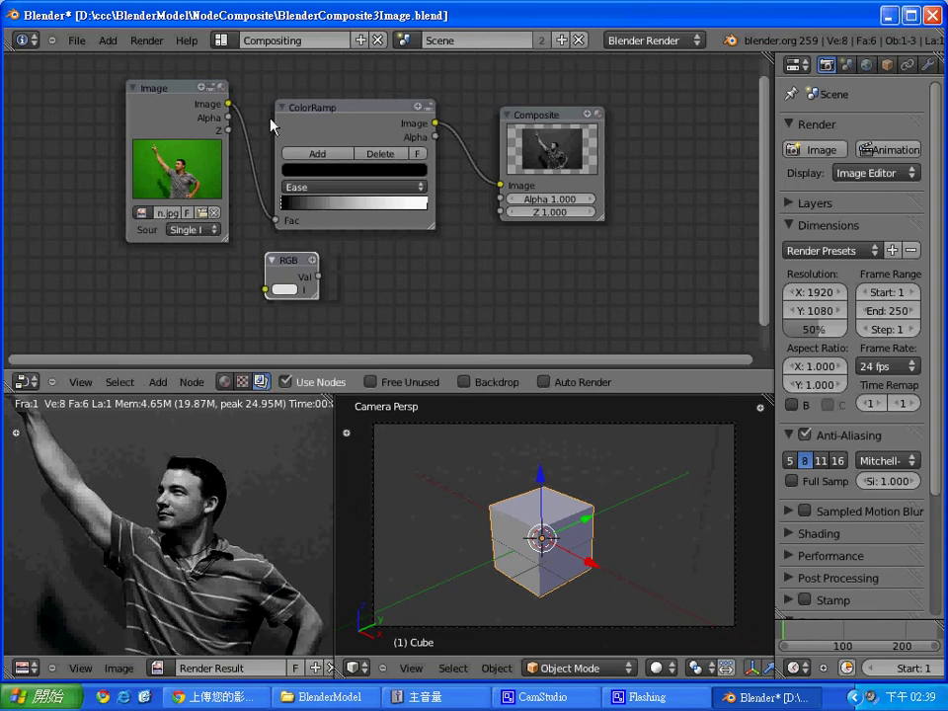
pyautogui.moveTo(228, 103)
pyautogui.mouseDown()
pyautogui.moveTo(265, 291)
pyautogui.moveTo(500, 184)
pyautogui.mouseUp()
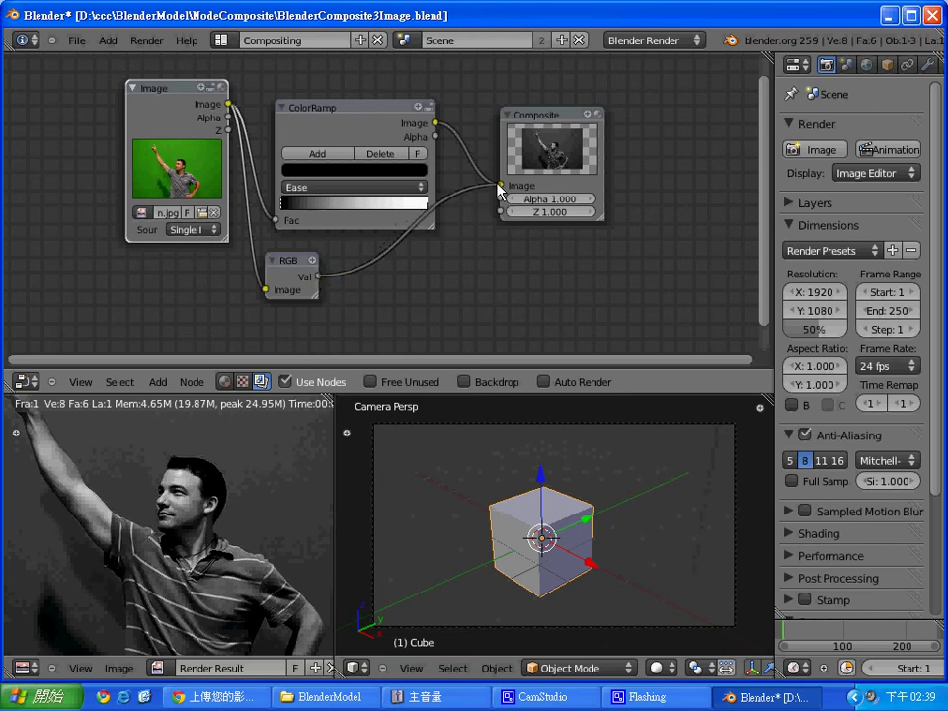
pyautogui.moveTo(302, 270); pyautogui.dragTo(313, 266)
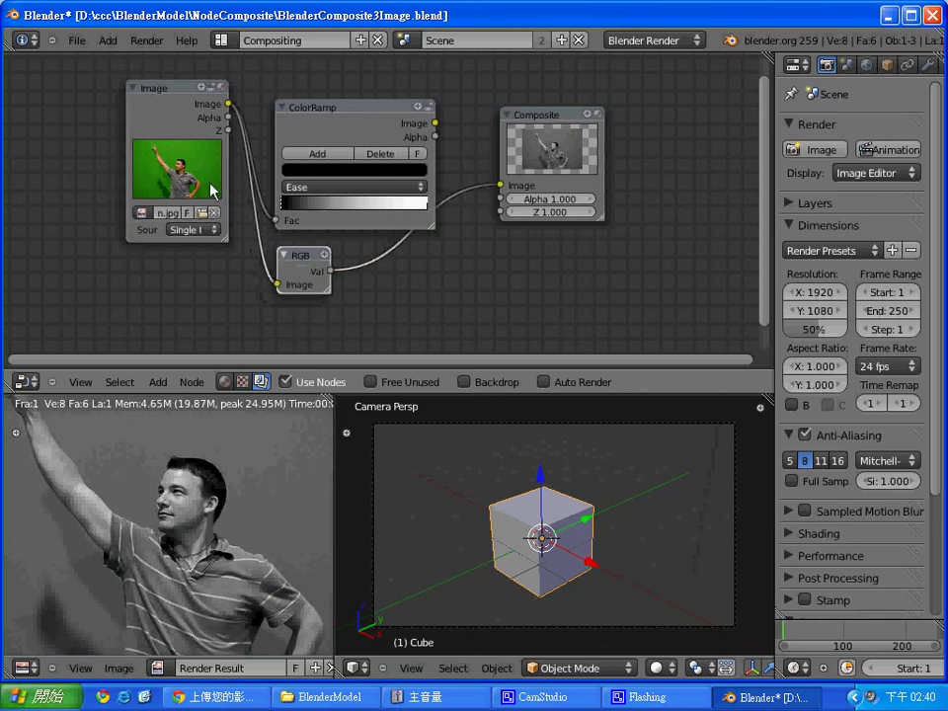
# Add a Set Alpha node fed by the photo and link its output to Composite's Image input
pyautogui.click(158, 383)
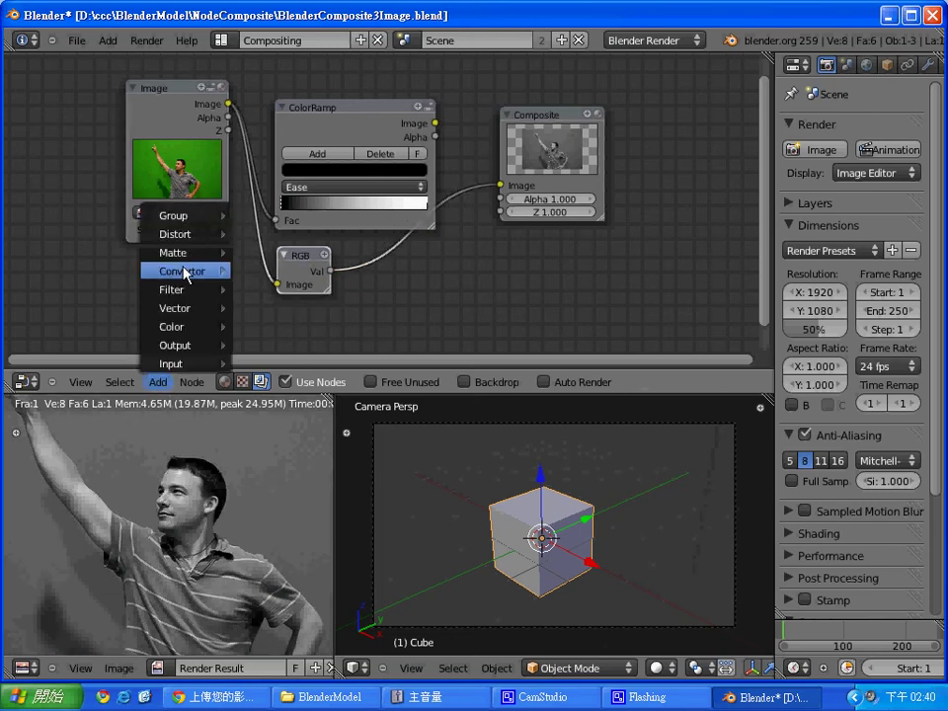
pyautogui.click(268, 314)
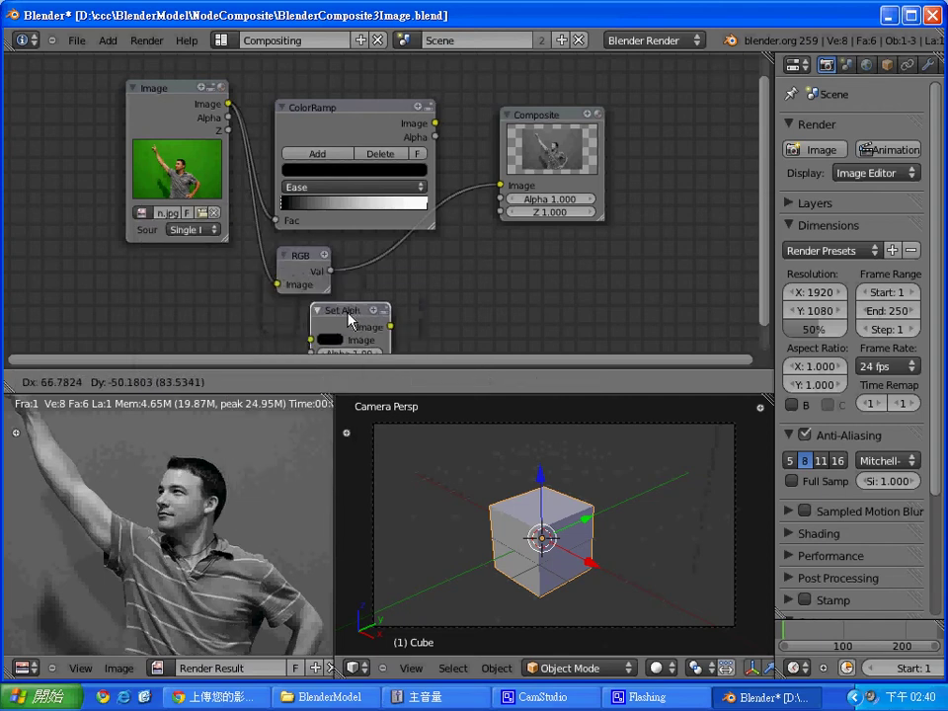
pyautogui.click(343, 302)
pyautogui.moveTo(228, 103)
pyautogui.mouseDown()
pyautogui.moveTo(304, 338)
pyautogui.moveTo(303, 324)
pyautogui.mouseUp()
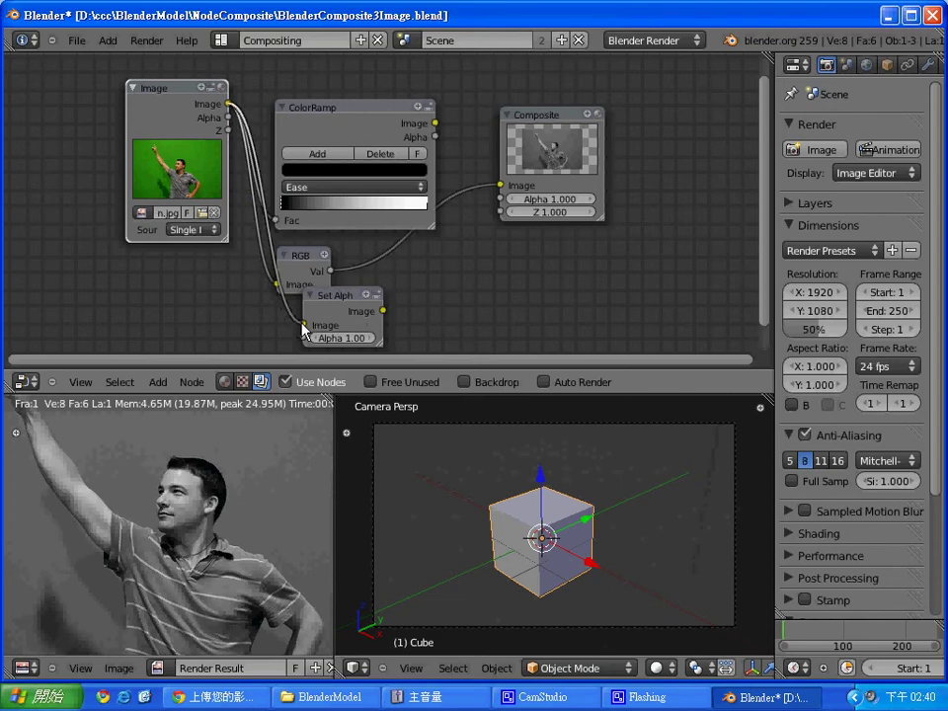
pyautogui.moveTo(383, 310); pyautogui.dragTo(502, 186)
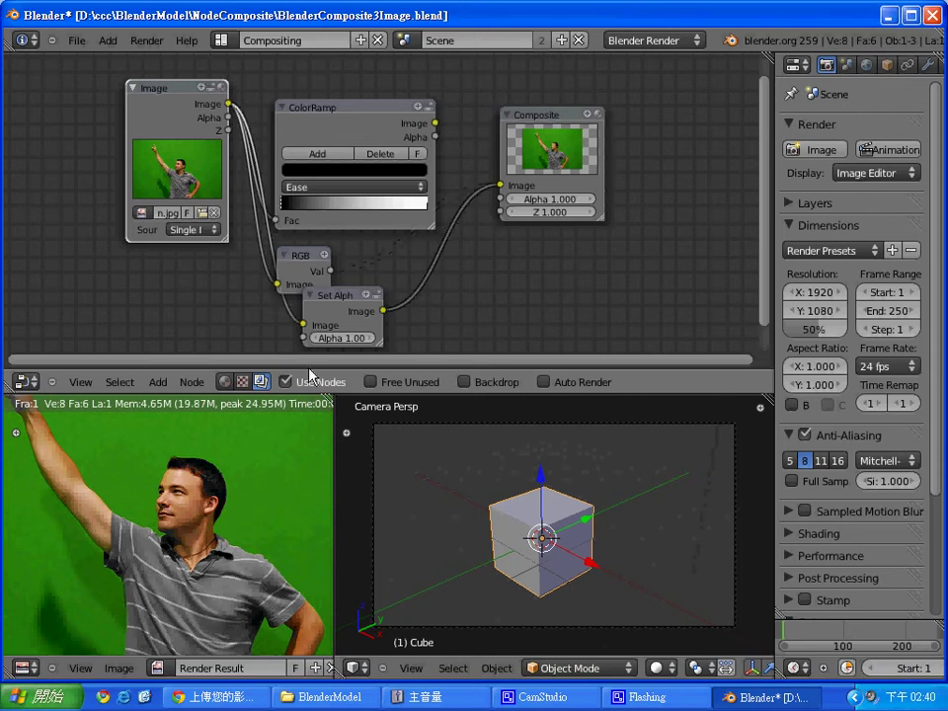
# Set the Set Alpha alpha to 0.5 and enlarge the Composite node to view its preview
pyautogui.click(355, 339)
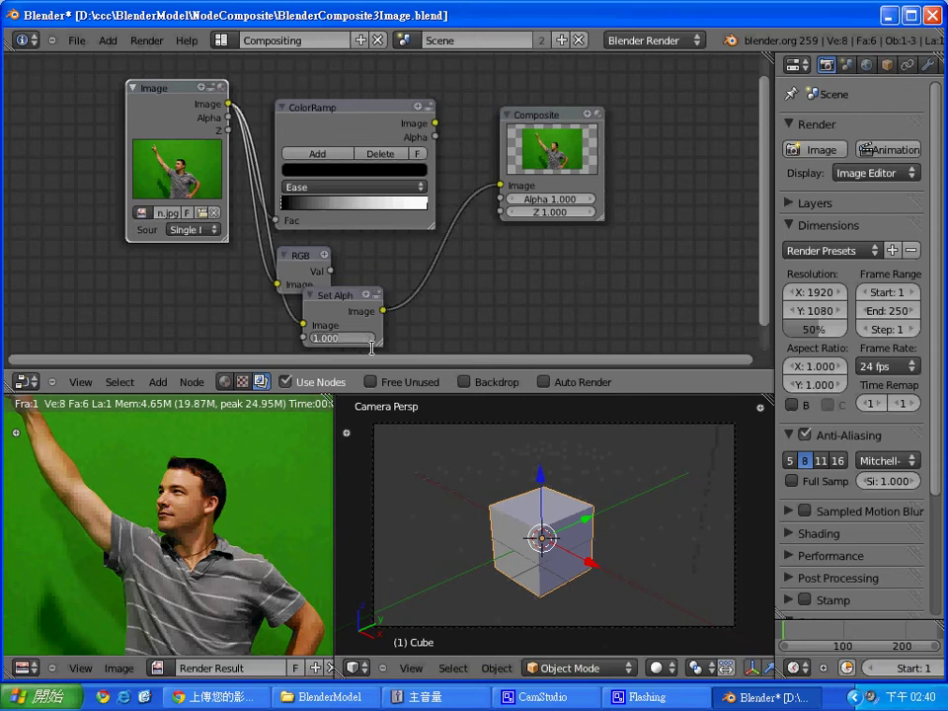
pyautogui.write('0.5')
pyautogui.press('Return')
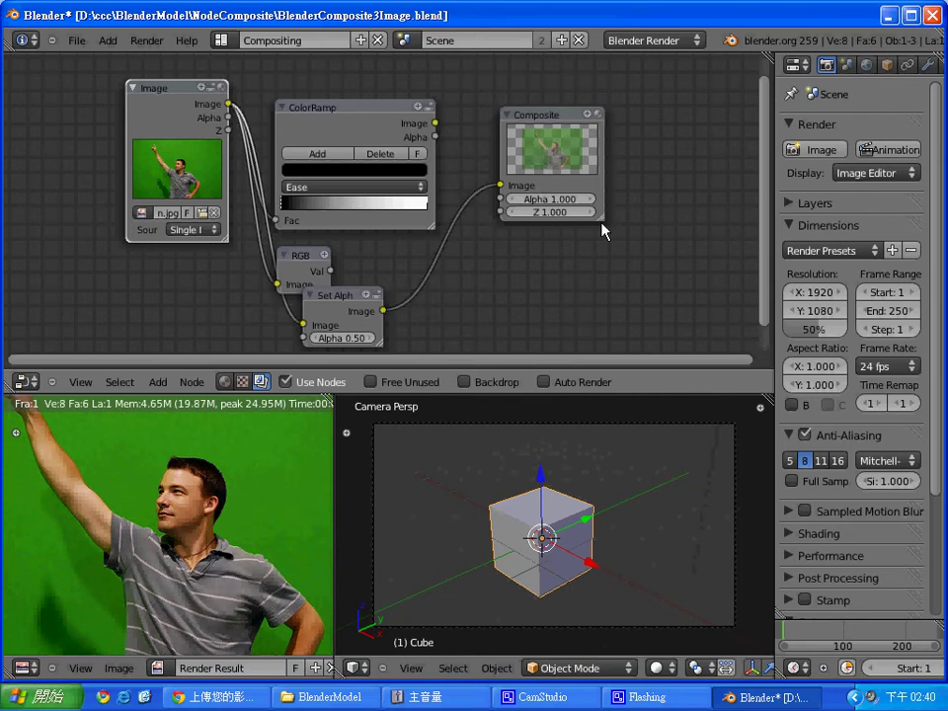
pyautogui.moveTo(605, 231); pyautogui.dragTo(637, 249)
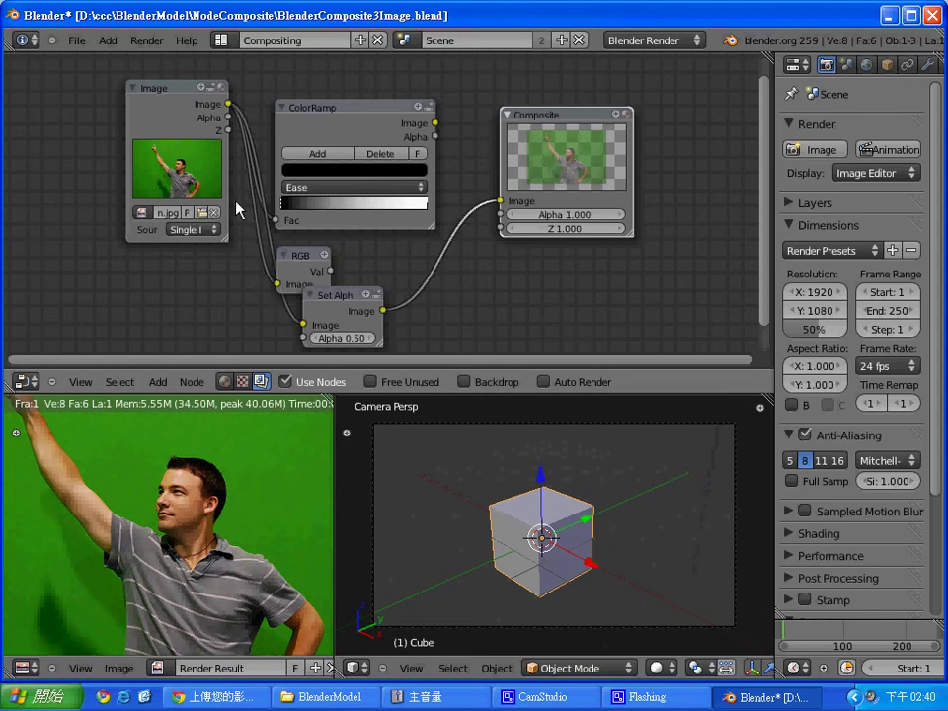
# Add an ID Mask node linked into Composite, connect the photo to its ID value, and move Set Alpha left
pyautogui.click(159, 383)
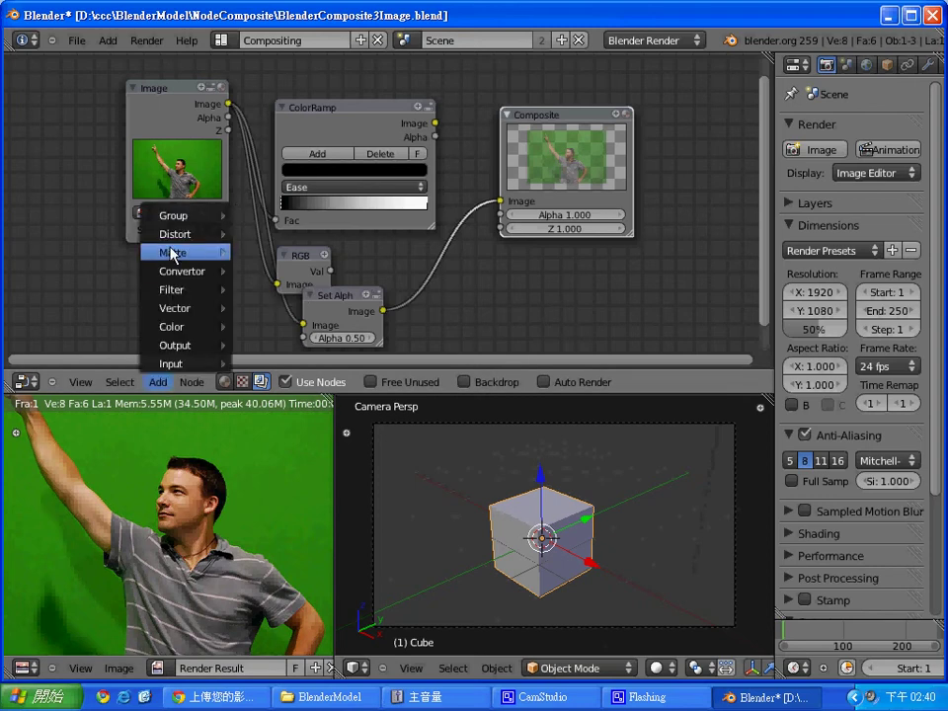
pyautogui.moveTo(182, 271)
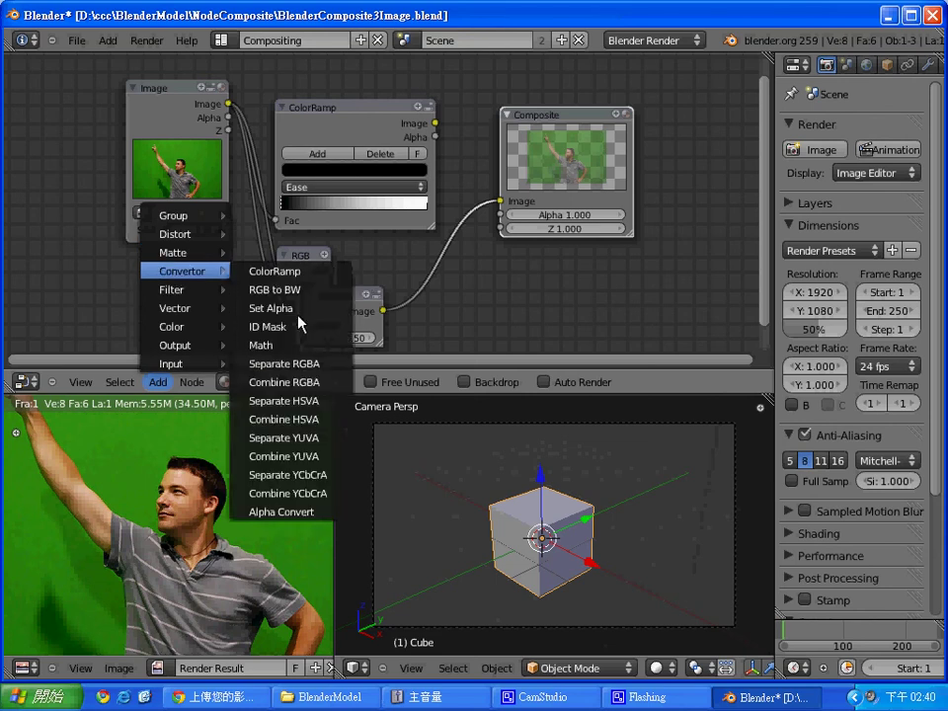
pyautogui.click(302, 336)
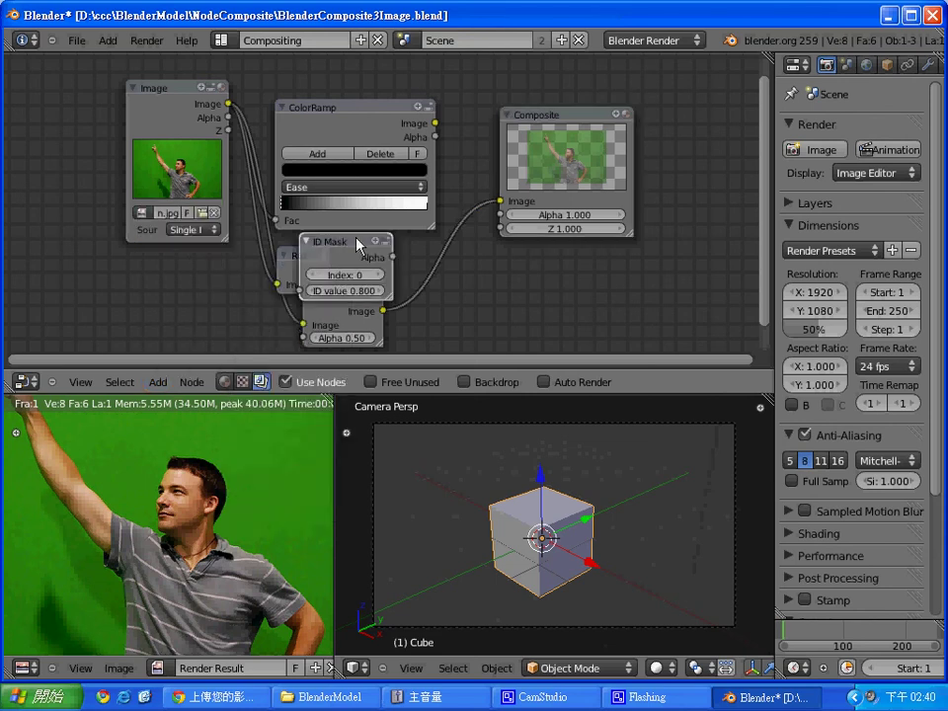
pyautogui.click(465, 269)
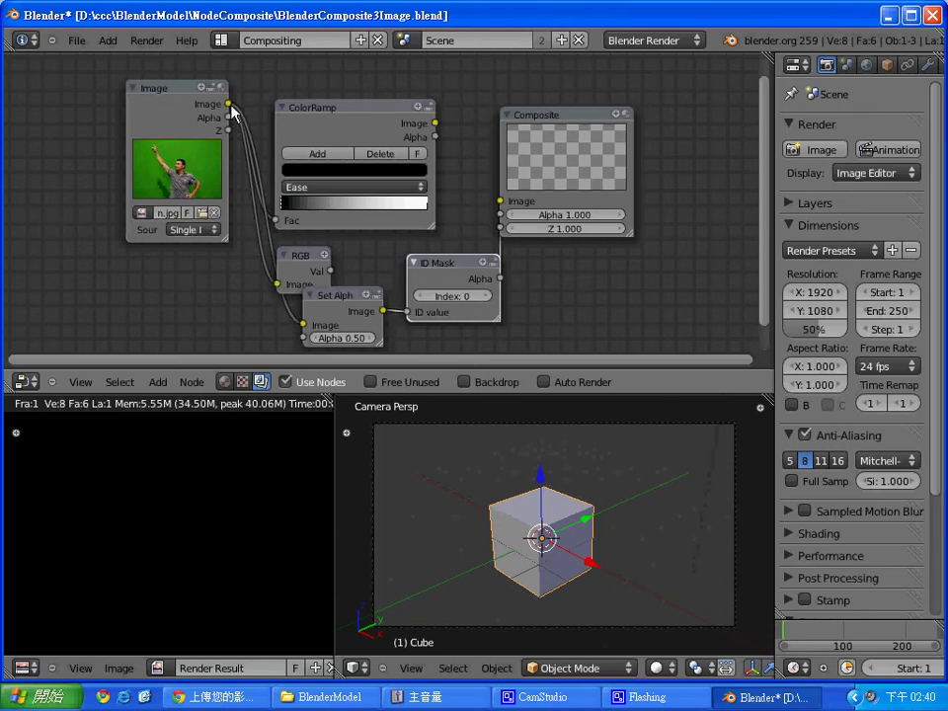
pyautogui.moveTo(228, 103)
pyautogui.mouseDown()
pyautogui.moveTo(398, 319)
pyautogui.moveTo(346, 302)
pyautogui.moveTo(227, 301)
pyautogui.mouseUp()
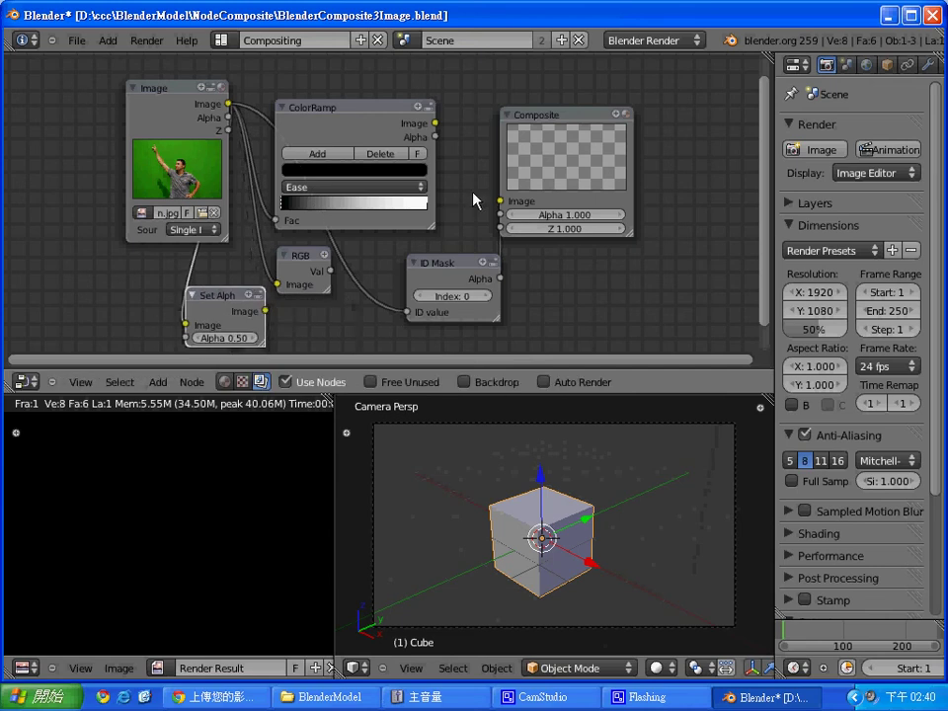
pyautogui.moveTo(451, 263)
pyautogui.mouseDown()
pyautogui.moveTo(385, 248)
pyautogui.moveTo(424, 243)
pyautogui.mouseUp()
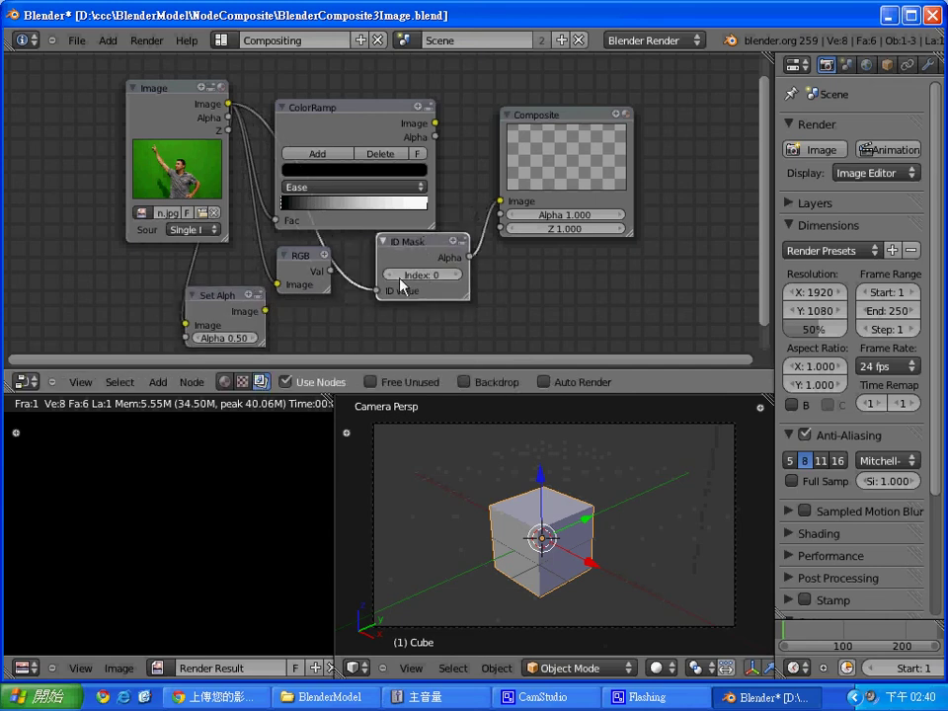
pyautogui.click(159, 383)
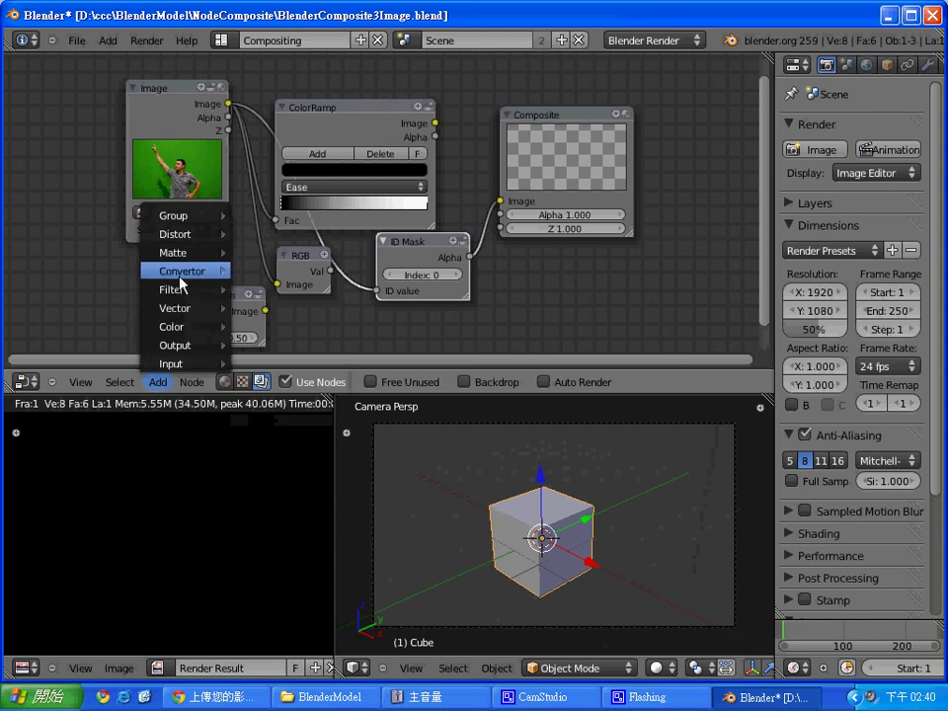
pyautogui.moveTo(177, 308)
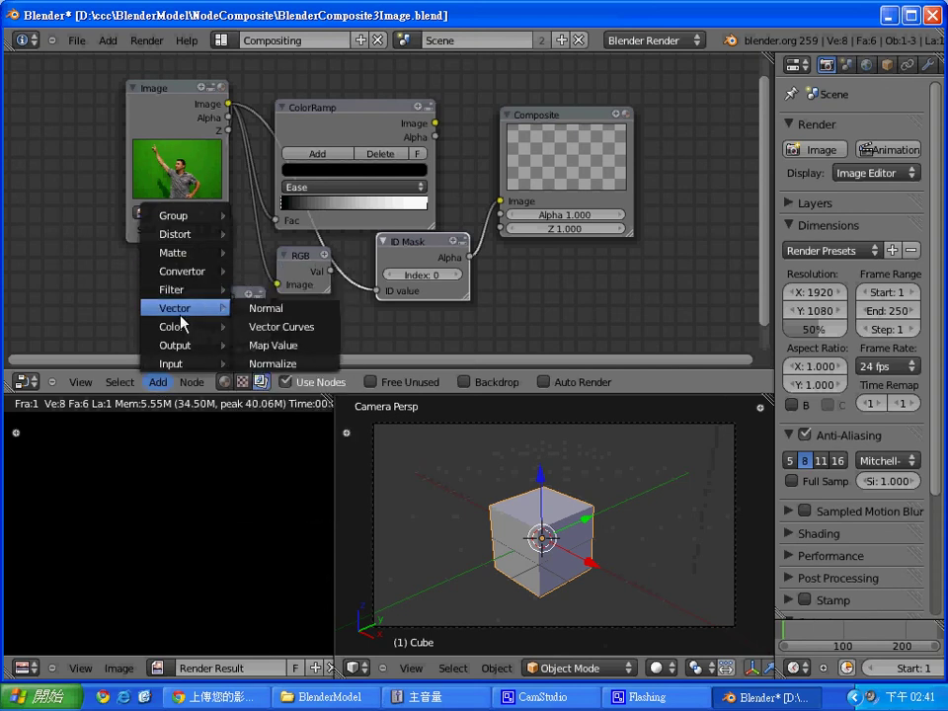
# Add a Math node set to Add, placed below the ID Mask node
pyautogui.click(277, 326)
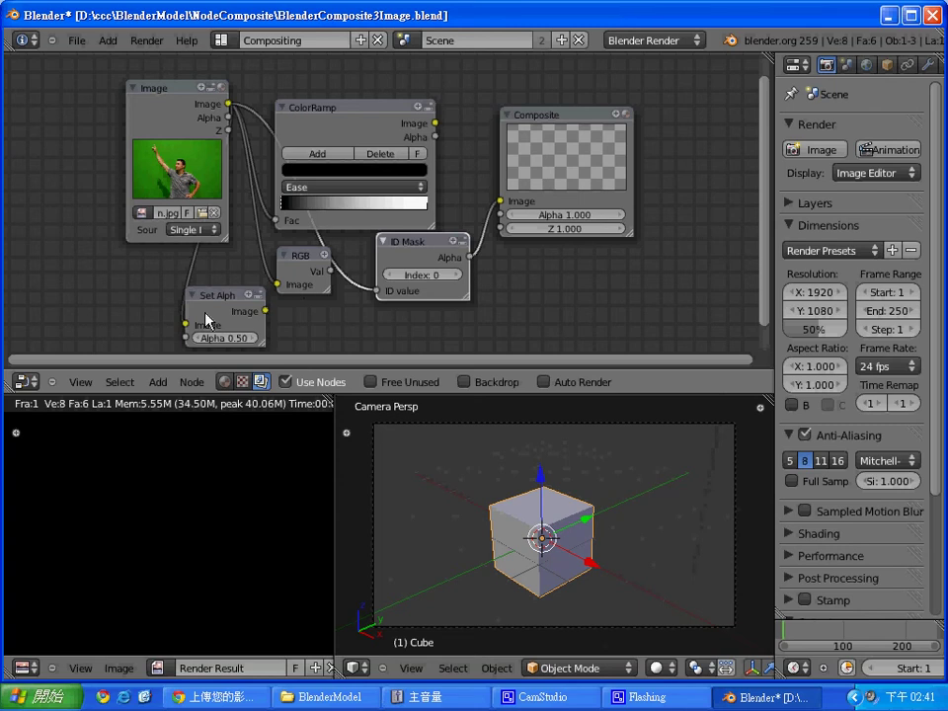
pyautogui.click(158, 382)
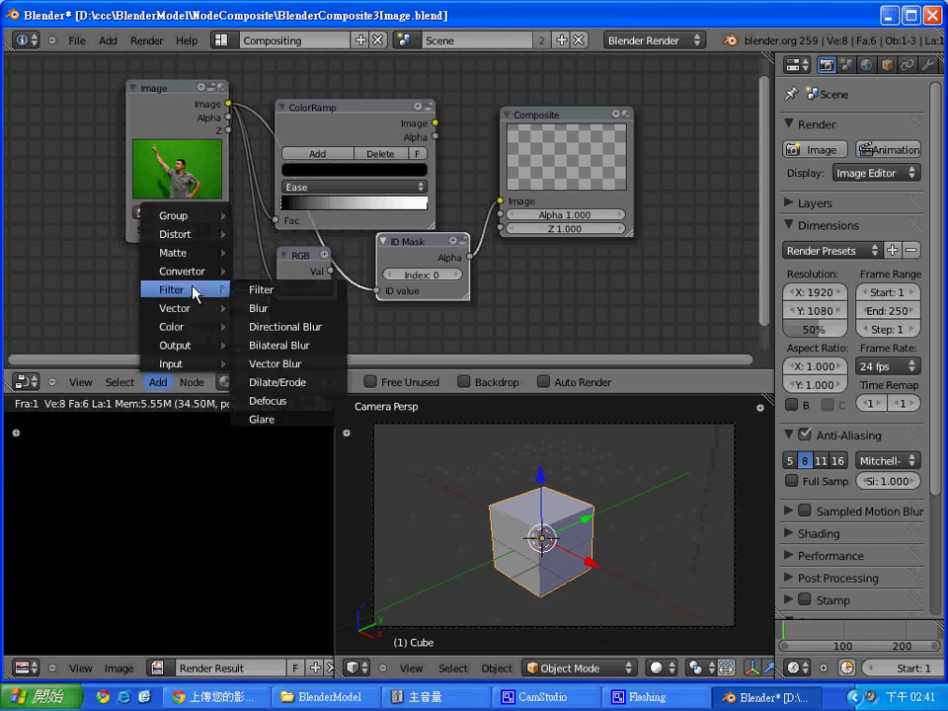
pyautogui.moveTo(183, 271)
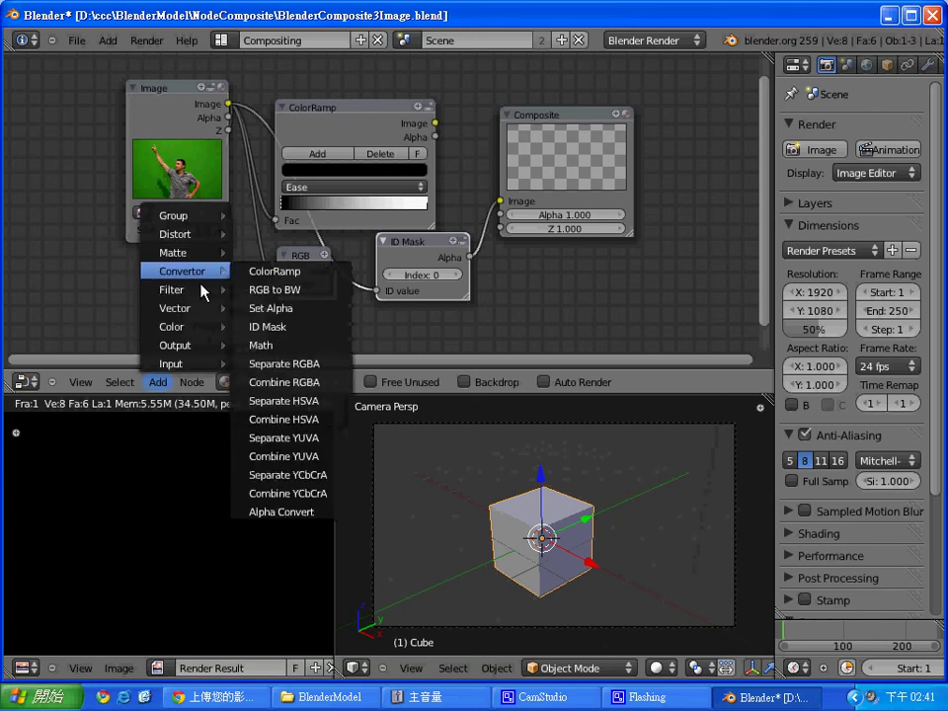
pyautogui.click(296, 346)
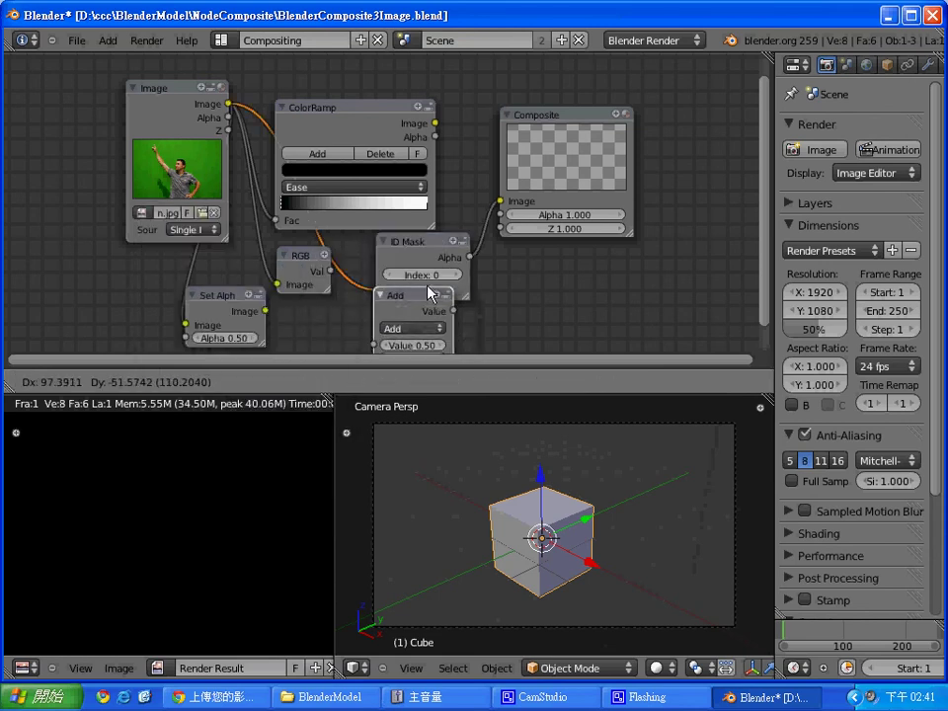
pyautogui.click(415, 306)
pyautogui.moveTo(766, 313); pyautogui.dragTo(760, 341)
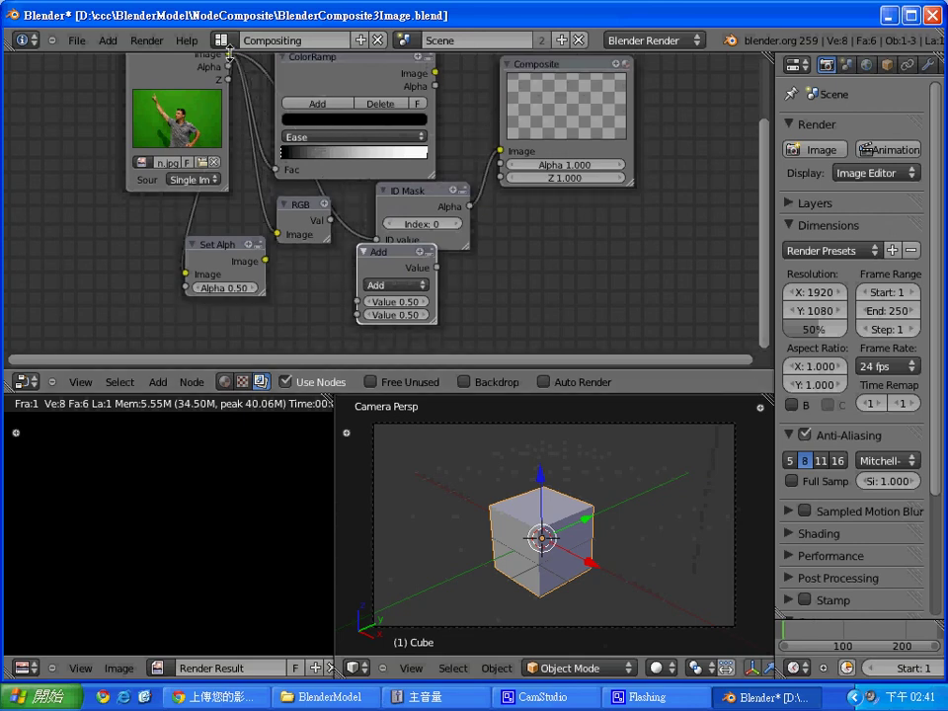
# Connect the photo's Image output to the Add node, and the Add result to Composite Image
pyautogui.moveTo(237, 42); pyautogui.dragTo(239, 52)
pyautogui.keyDown('shift'); pyautogui.scroll(2, 745, 174); pyautogui.keyUp('shift')
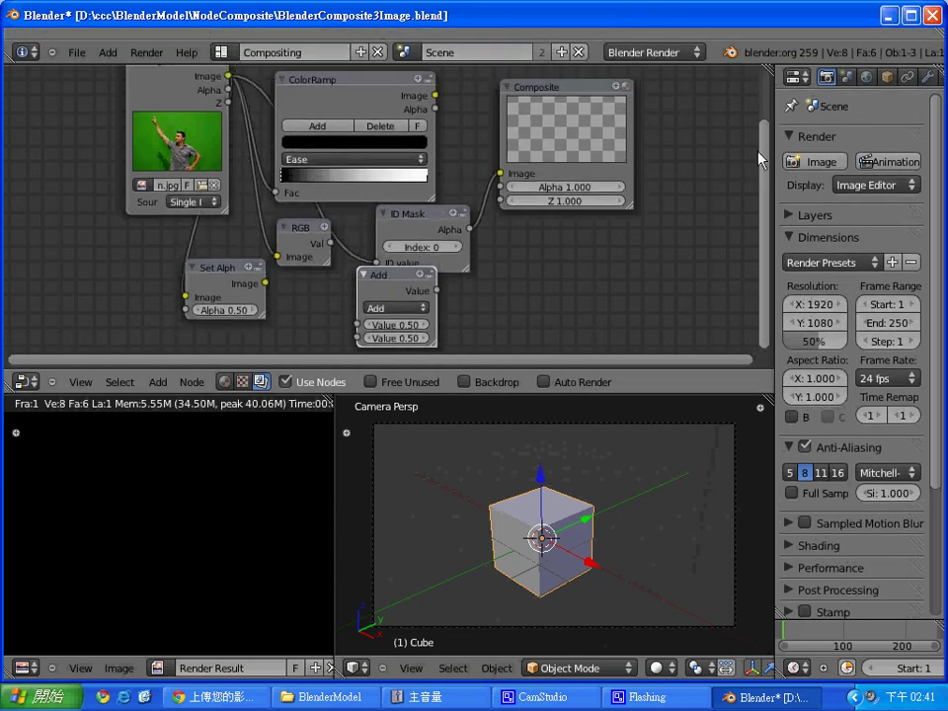
pyautogui.moveTo(231, 88); pyautogui.dragTo(358, 326)
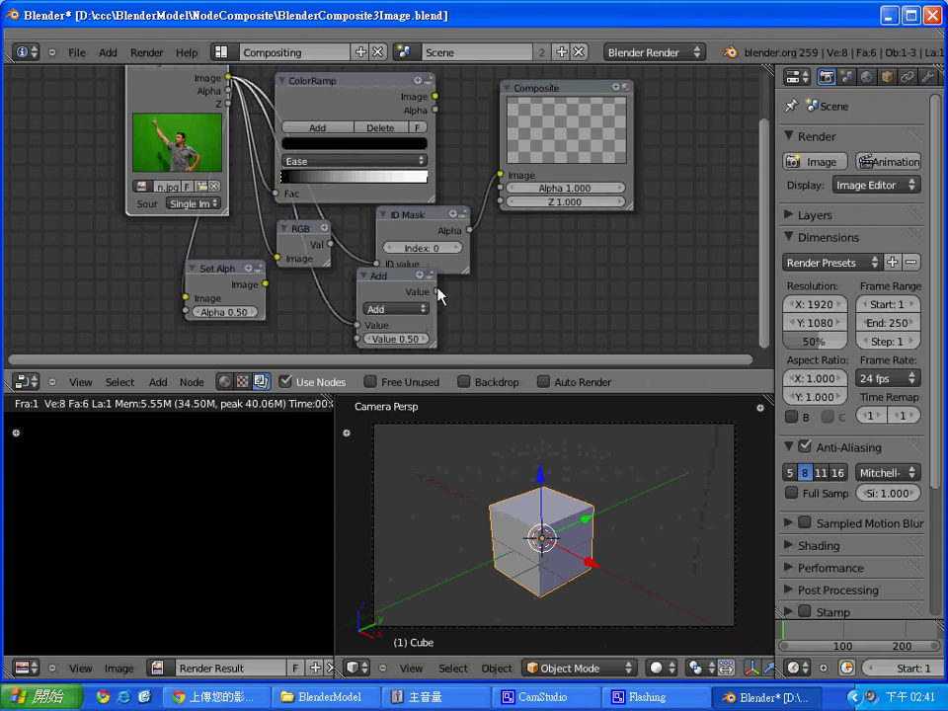
pyautogui.moveTo(437, 291); pyautogui.dragTo(500, 176)
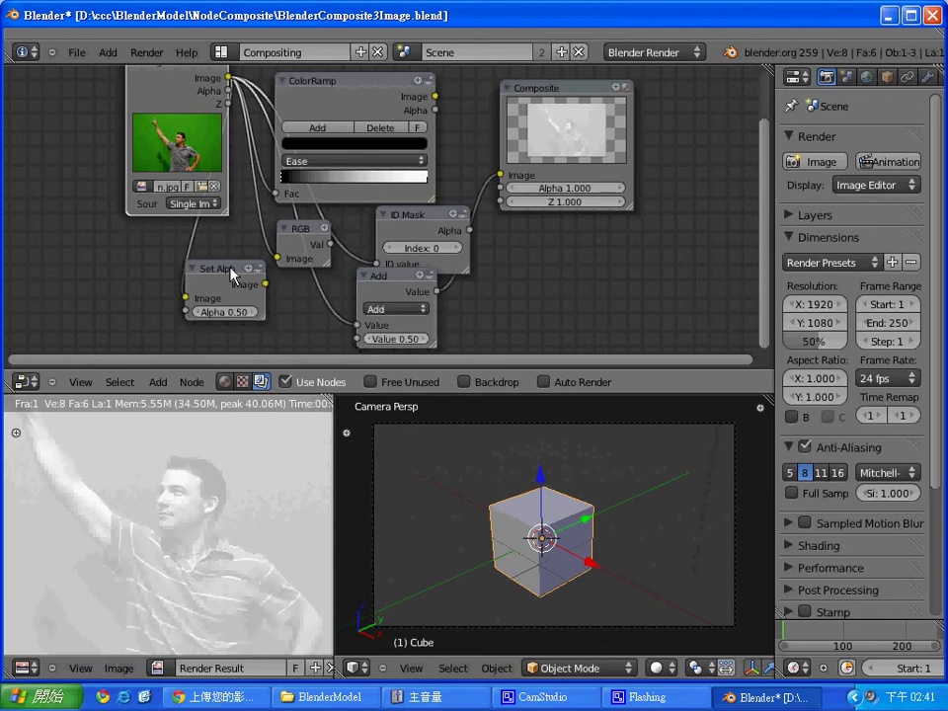
# Move the Set Alpha node down and nudge the Add node up and left
pyautogui.moveTo(233, 276); pyautogui.dragTo(223, 323)
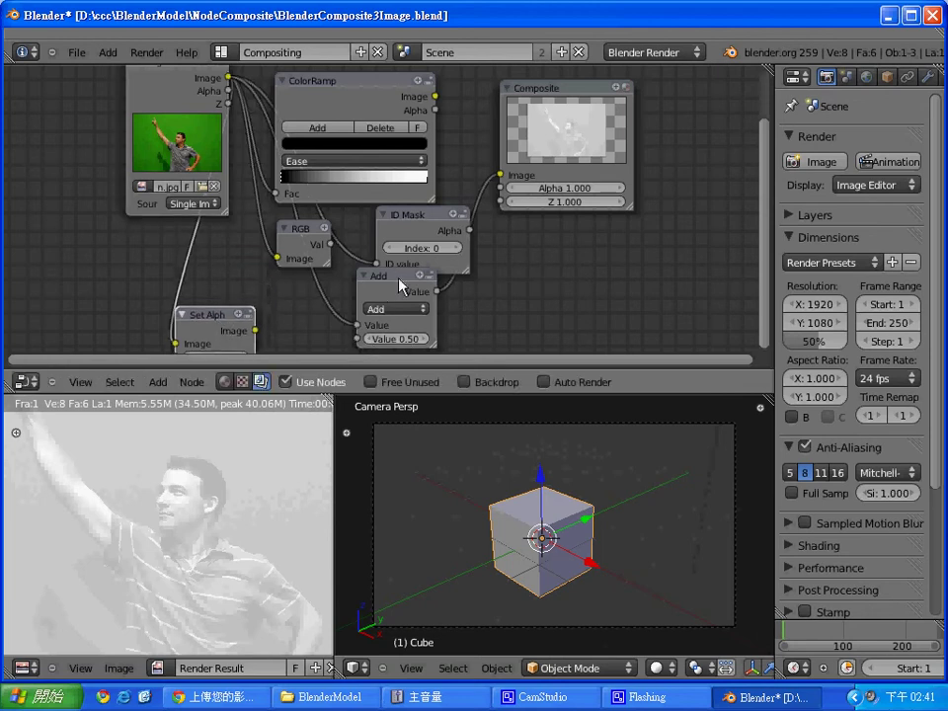
pyautogui.moveTo(400, 281); pyautogui.dragTo(380, 270)
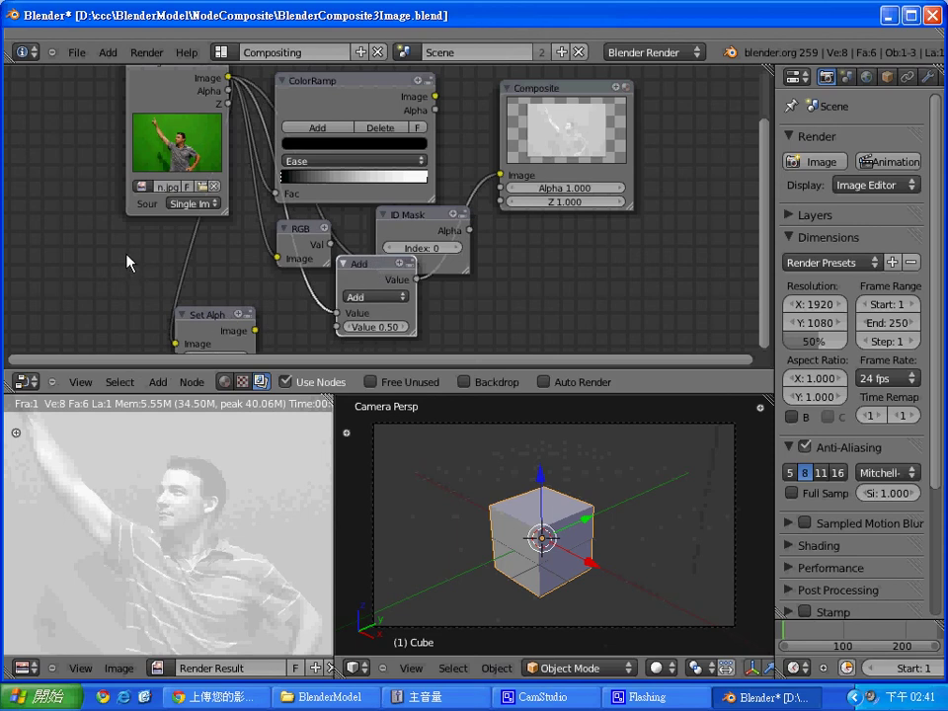
pyautogui.click(158, 382)
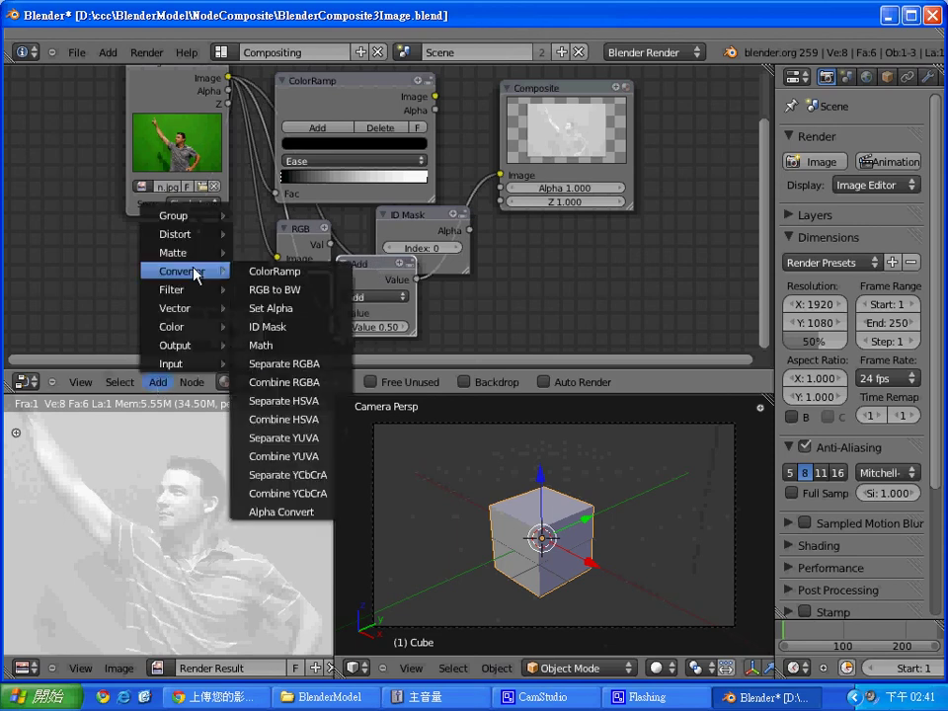
pyautogui.moveTo(183, 363)
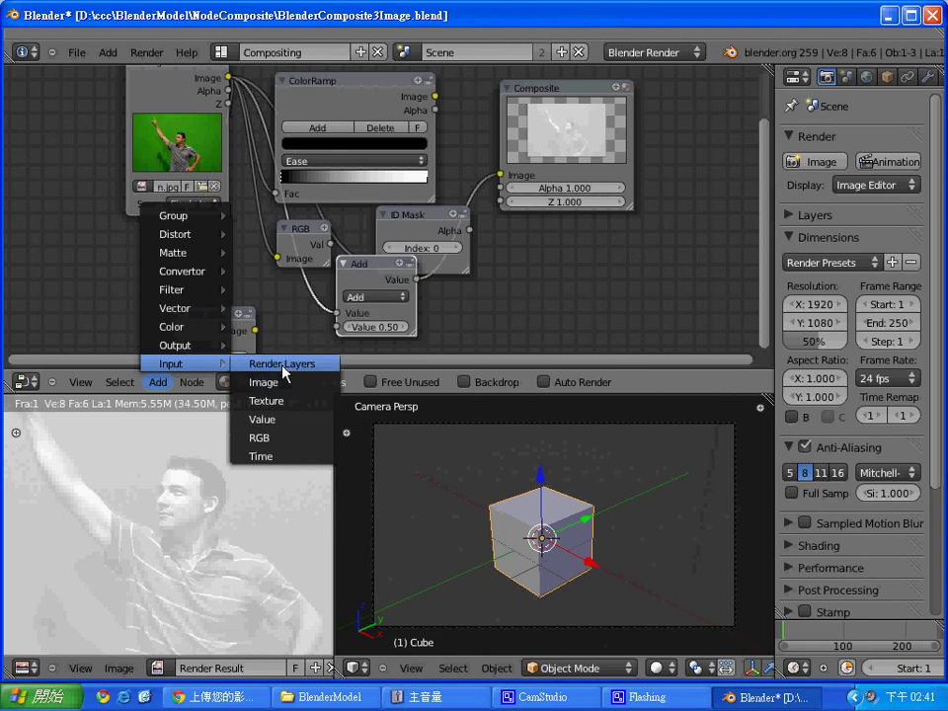
# Add a Render Layers node on the left, feed it into the Add node, and remove the extra Composite Alpha link
pyautogui.click(259, 364)
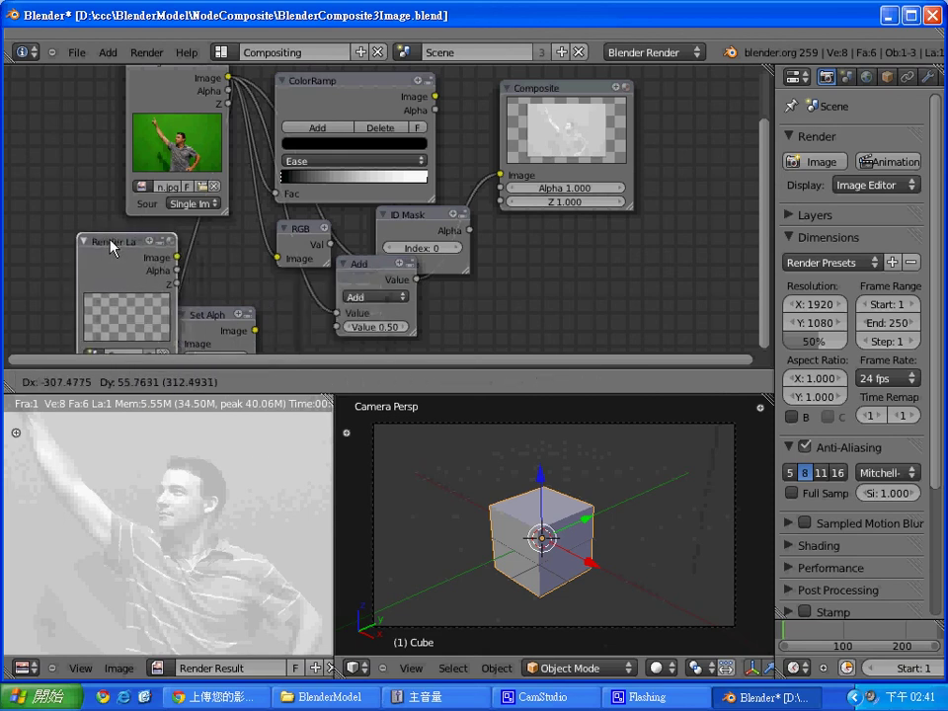
pyautogui.click(111, 247)
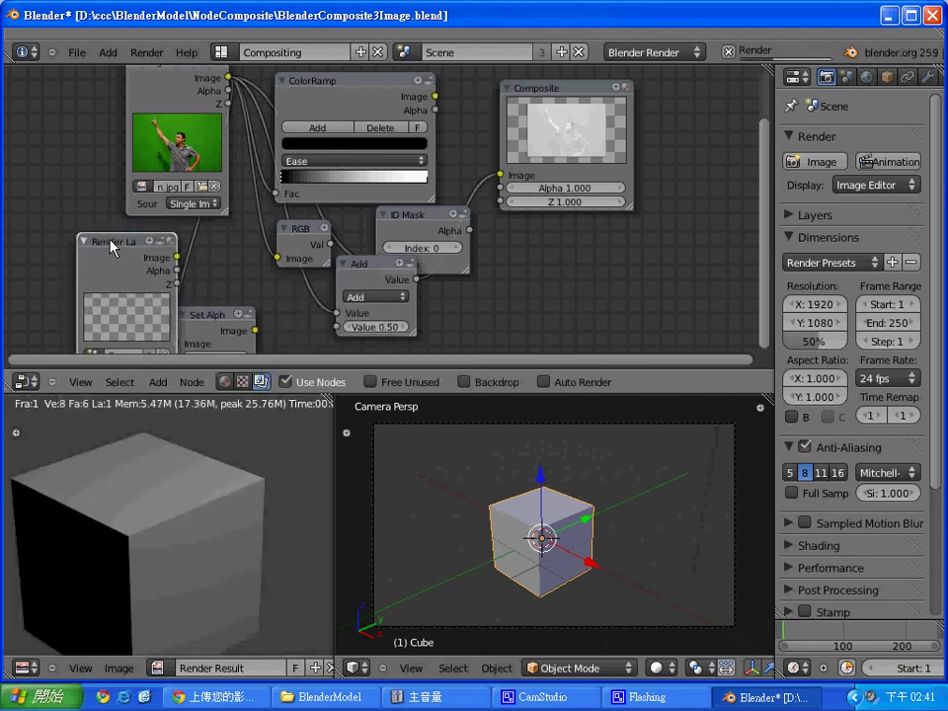
pyautogui.moveTo(176, 256); pyautogui.dragTo(337, 327)
pyautogui.moveTo(416, 280); pyautogui.dragTo(498, 178)
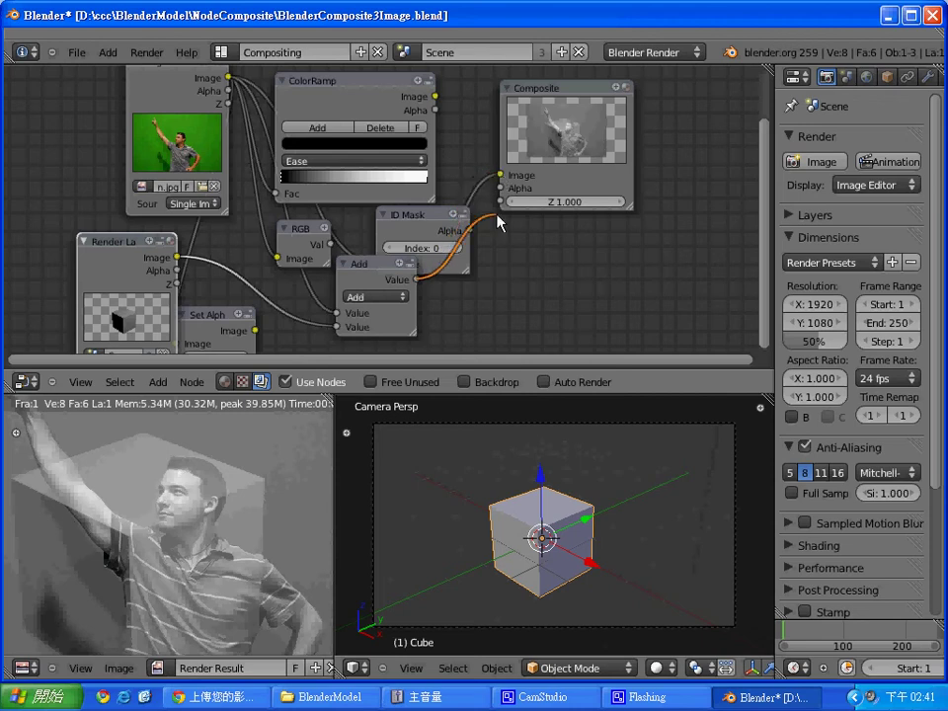
pyautogui.moveTo(500, 181); pyautogui.dragTo(504, 302)
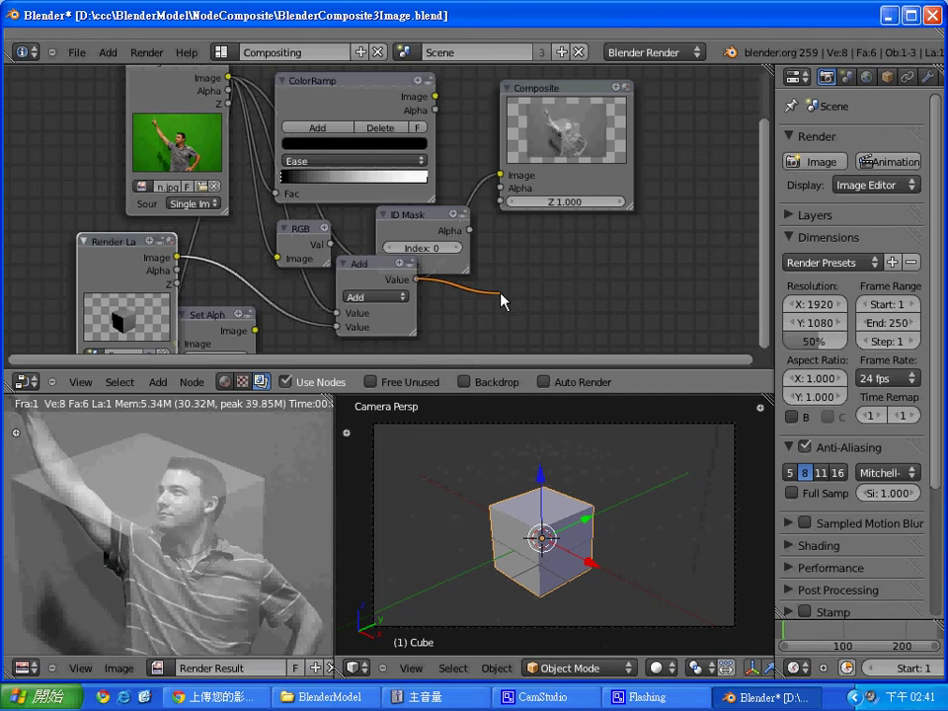
pyautogui.moveTo(503, 301); pyautogui.dragTo(504, 299)
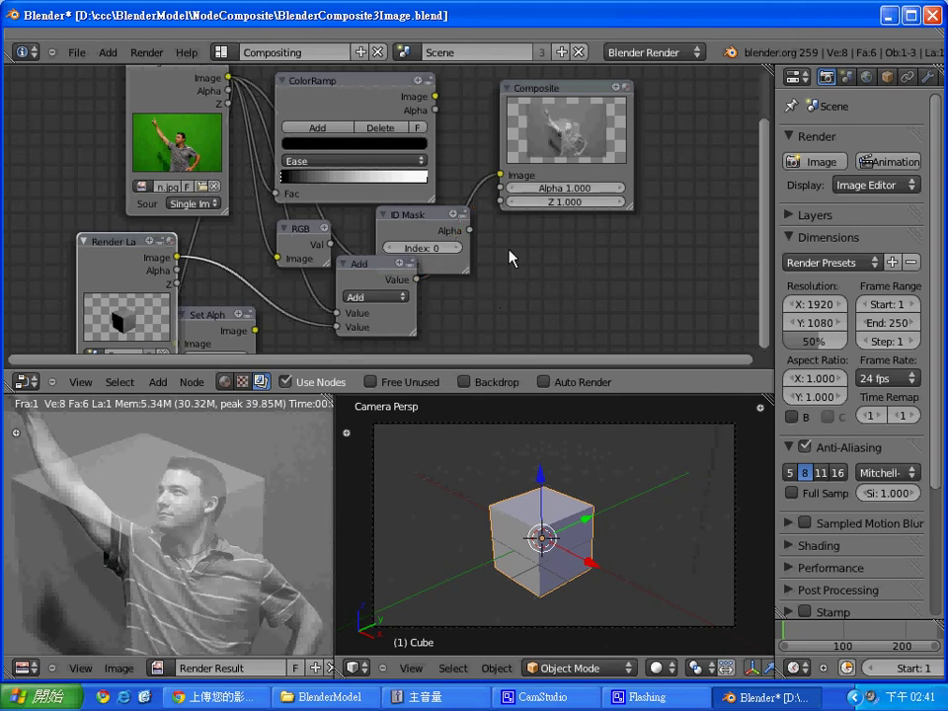
# Move the ID Mask and ColorRamp nodes down, out of the working area
pyautogui.click(430, 219)
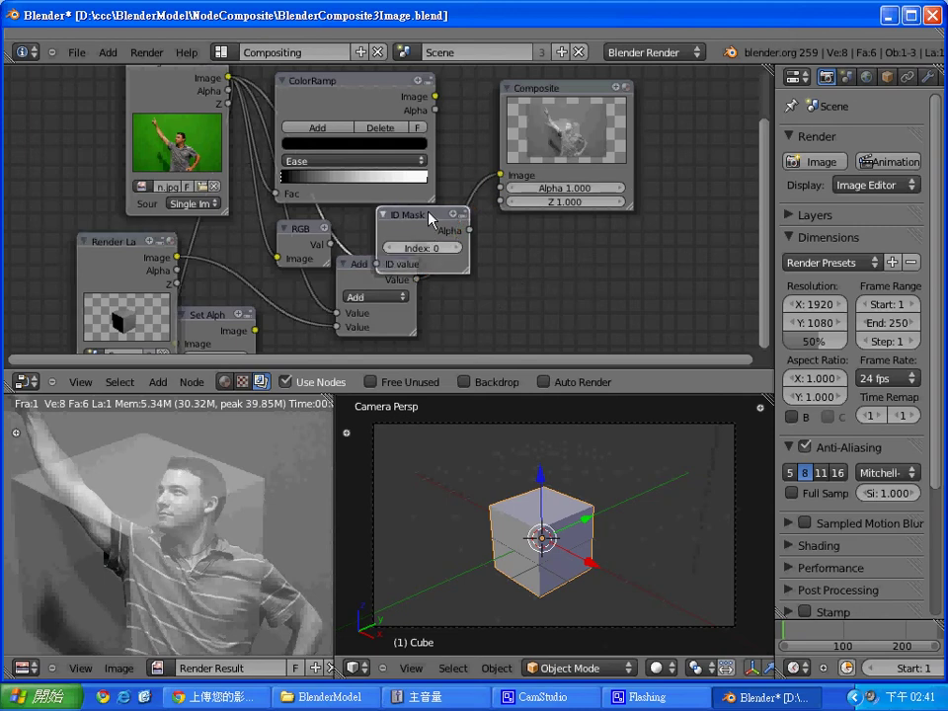
pyautogui.moveTo(431, 219); pyautogui.dragTo(367, 86)
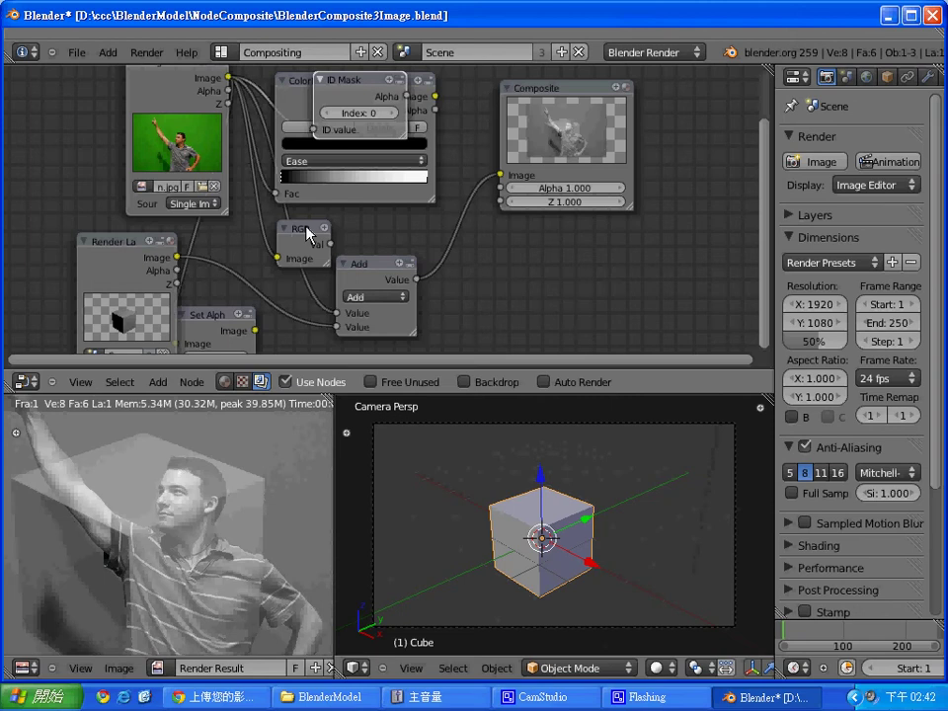
pyautogui.click(365, 78)
pyautogui.moveTo(362, 93); pyautogui.dragTo(307, 403)
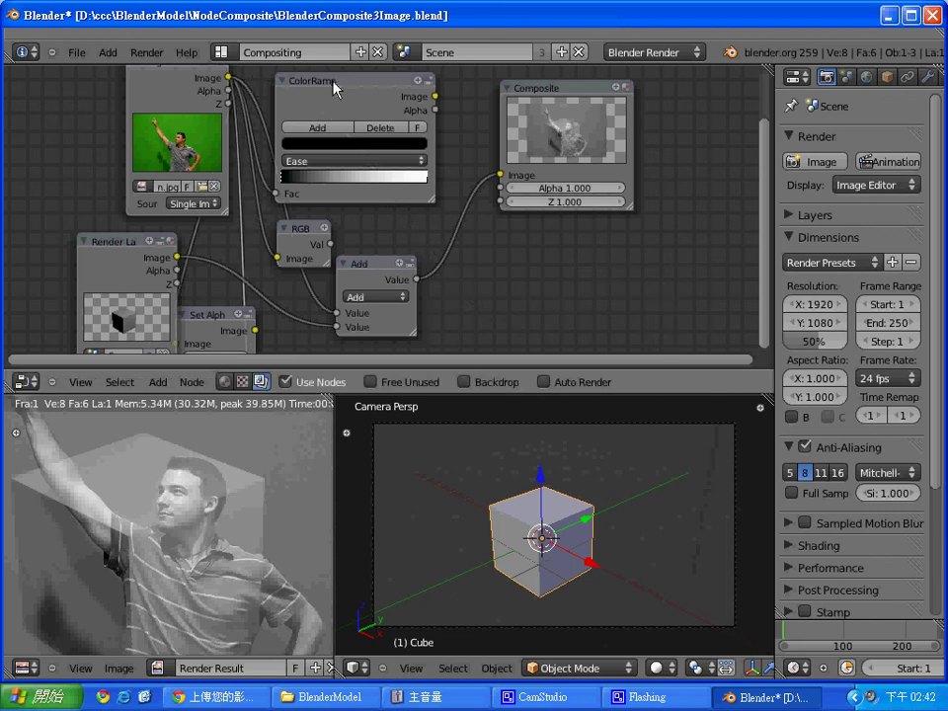
pyautogui.moveTo(335, 81); pyautogui.dragTo(292, 410)
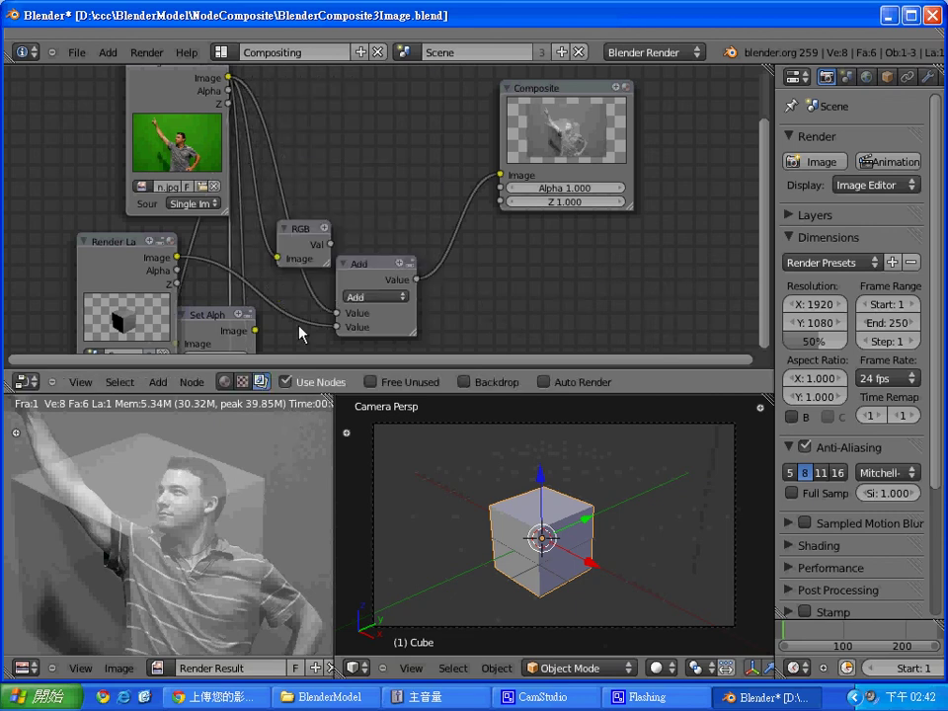
# Reposition the RGB node up and to the right, and raise the Add node
pyautogui.click(303, 237)
pyautogui.moveTo(302, 237); pyautogui.dragTo(387, 76)
pyautogui.moveTo(377, 272); pyautogui.dragTo(367, 175)
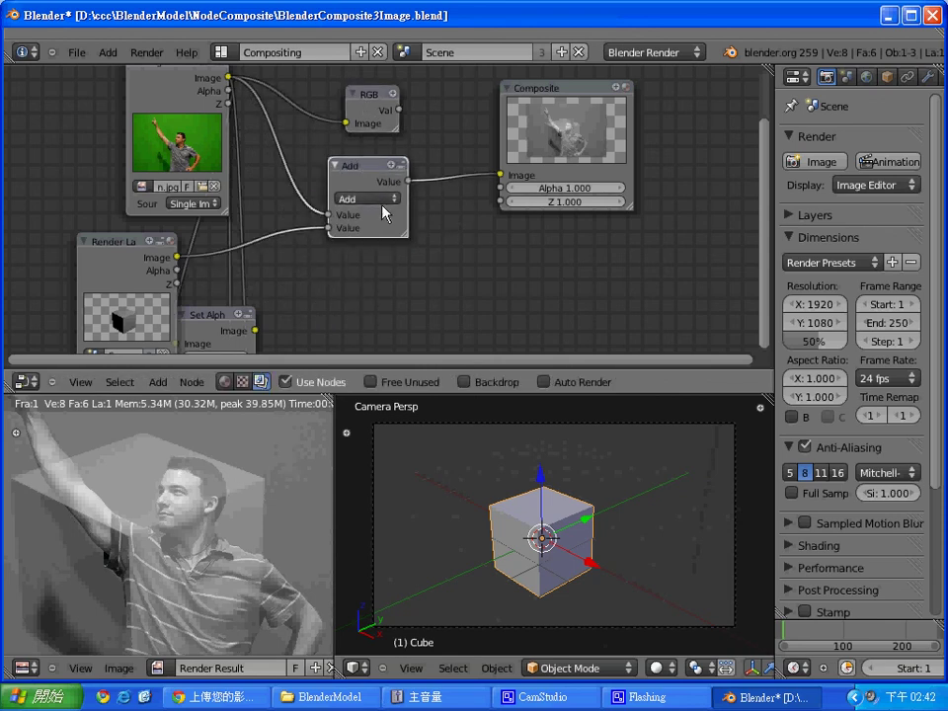
pyautogui.click(173, 387)
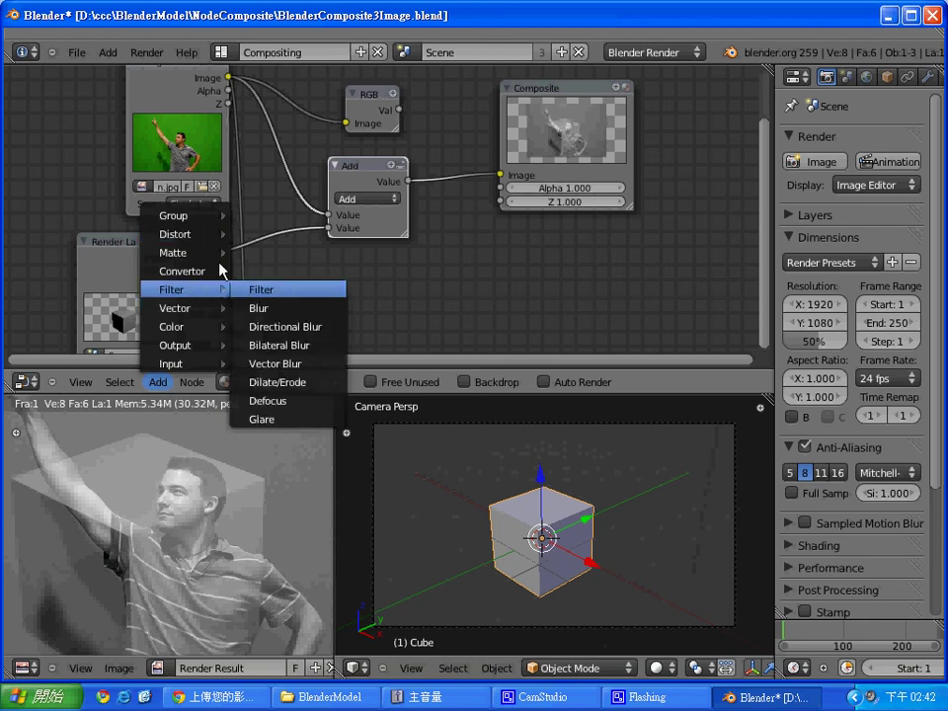
pyautogui.moveTo(183, 271)
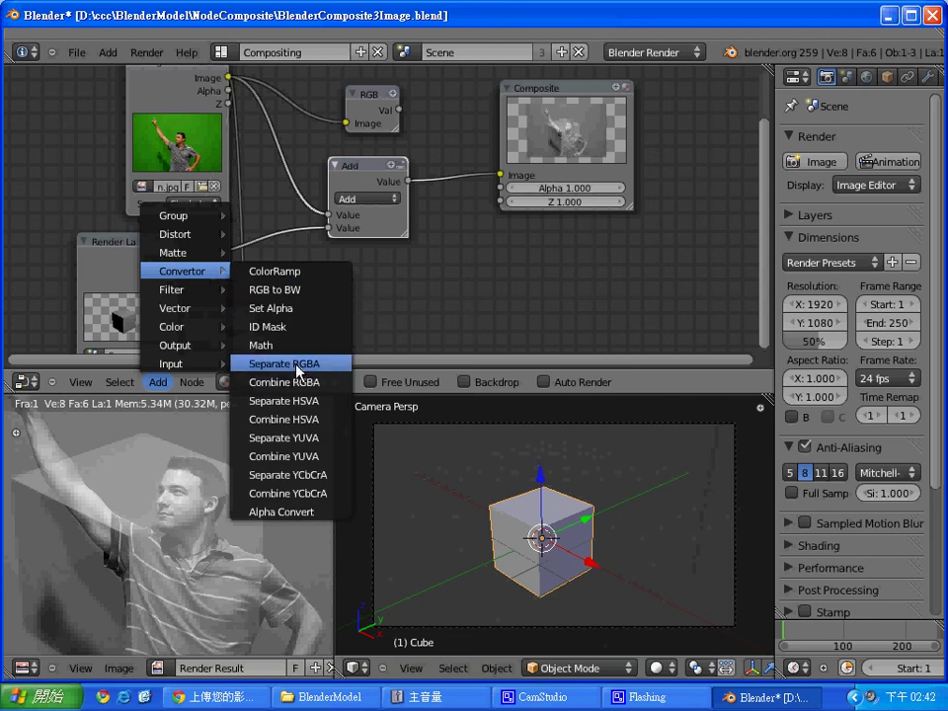
# Add a Separate RGBA node fed by the photo, linking its R then G output to Composite Image
pyautogui.click(298, 371)
pyautogui.click(368, 262)
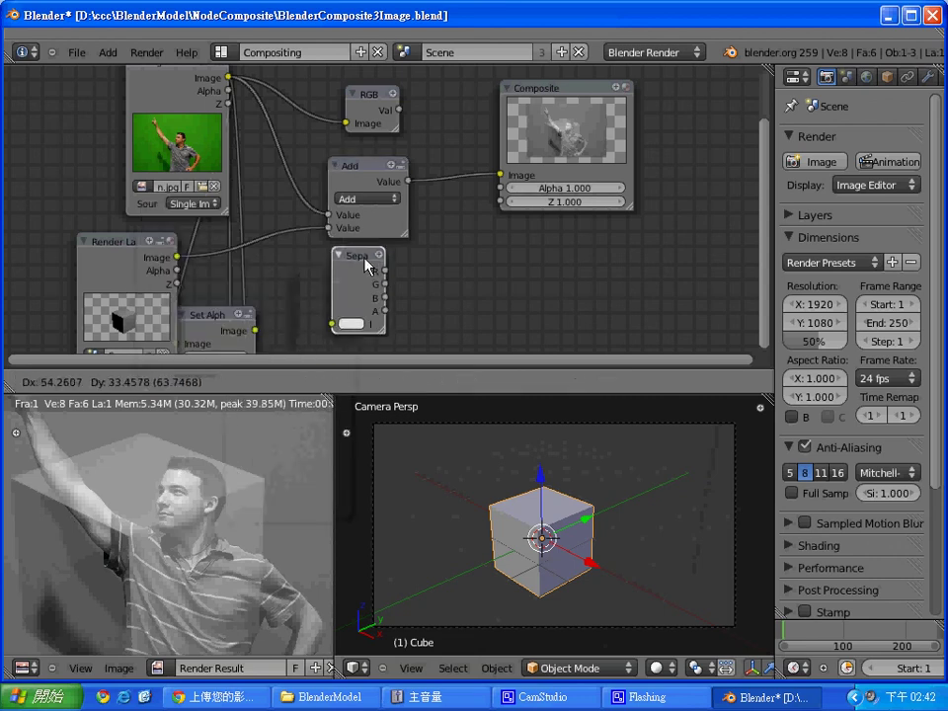
pyautogui.moveTo(228, 77)
pyautogui.mouseDown()
pyautogui.moveTo(327, 309)
pyautogui.moveTo(319, 333)
pyautogui.mouseUp()
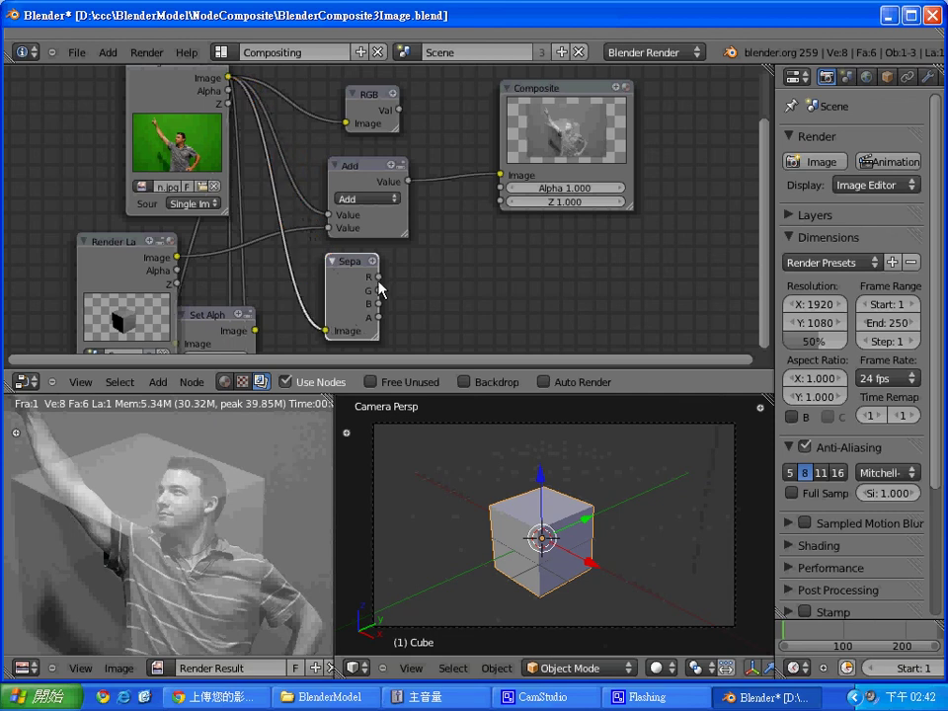
pyautogui.moveTo(378, 277); pyautogui.dragTo(500, 176)
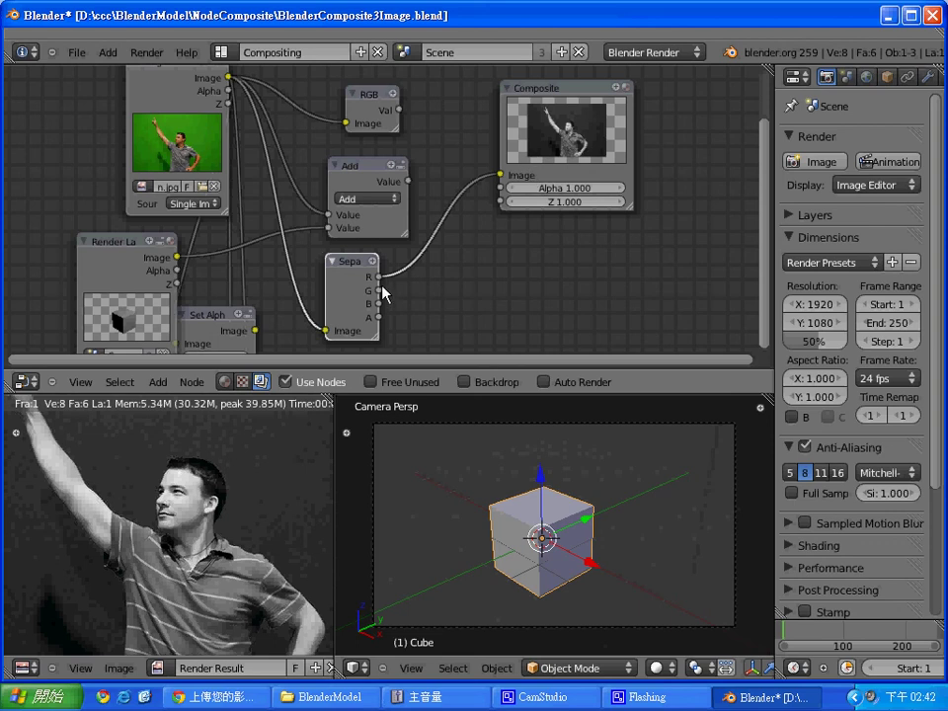
pyautogui.moveTo(380, 290)
pyautogui.mouseDown()
pyautogui.moveTo(500, 188)
pyautogui.moveTo(499, 174)
pyautogui.mouseUp()
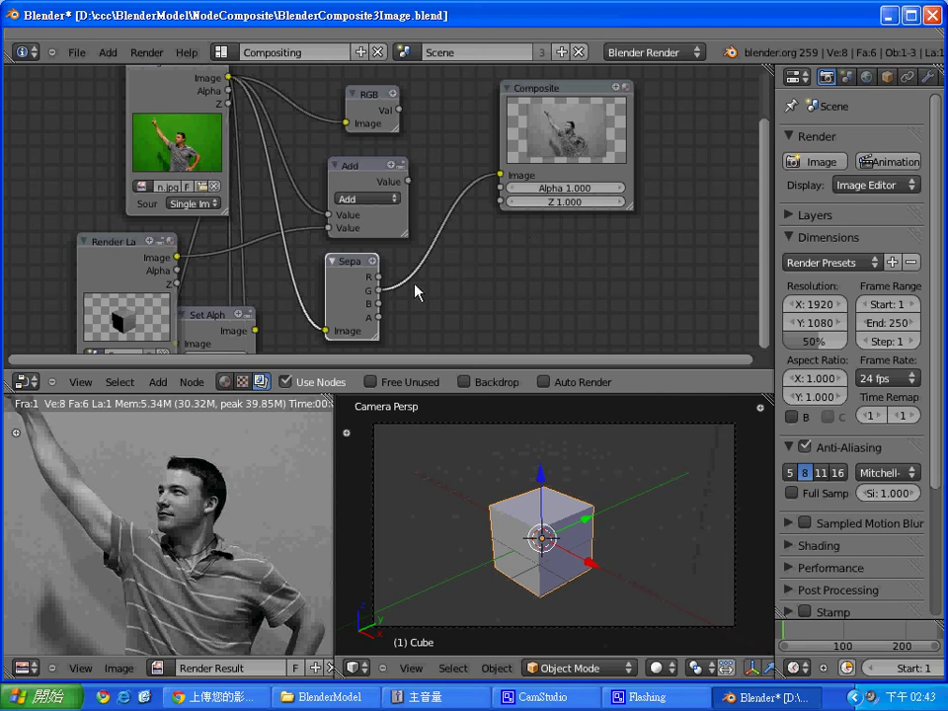
# Try the B and A channels on Composite Image, then reconnect the R channel
pyautogui.moveTo(376, 304); pyautogui.dragTo(504, 176)
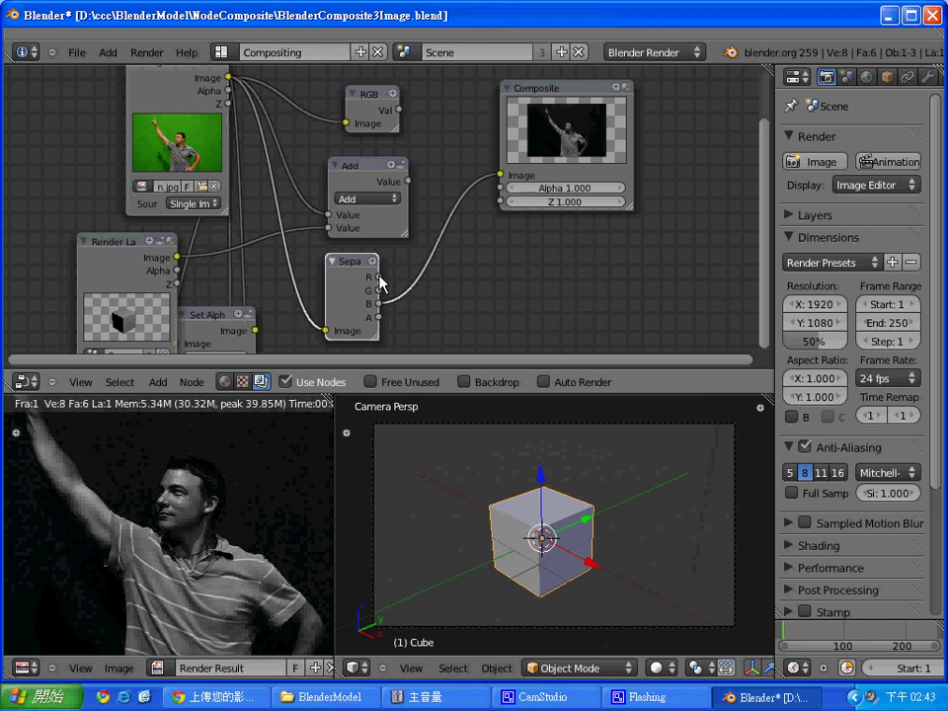
pyautogui.moveTo(380, 317)
pyautogui.mouseDown()
pyautogui.moveTo(450, 277)
pyautogui.moveTo(500, 176)
pyautogui.mouseUp()
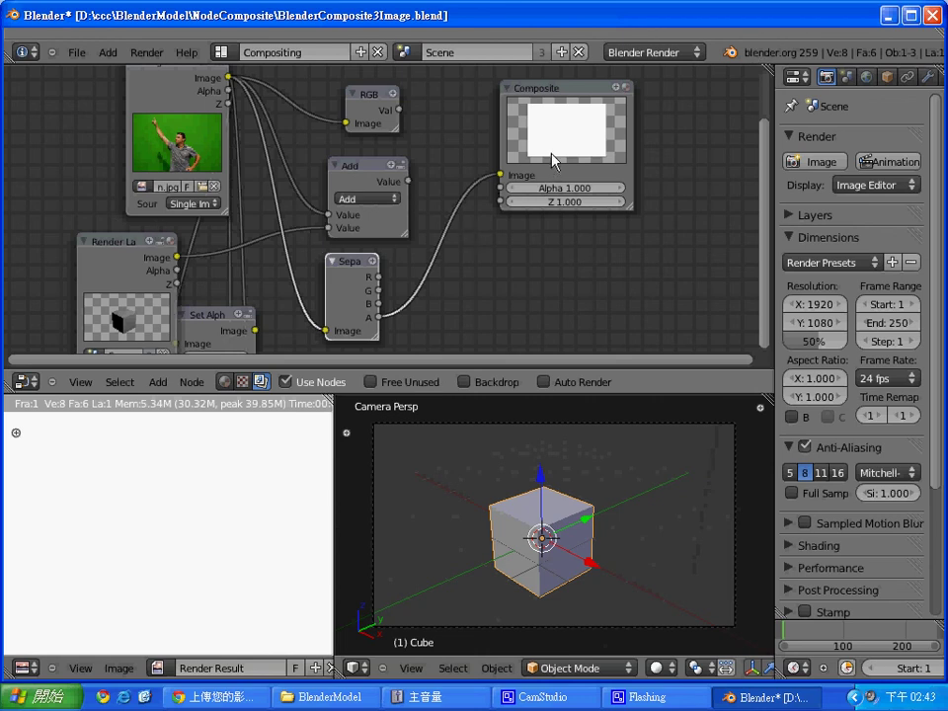
pyautogui.moveTo(376, 276)
pyautogui.mouseDown()
pyautogui.moveTo(502, 174)
pyautogui.moveTo(484, 259)
pyautogui.mouseUp()
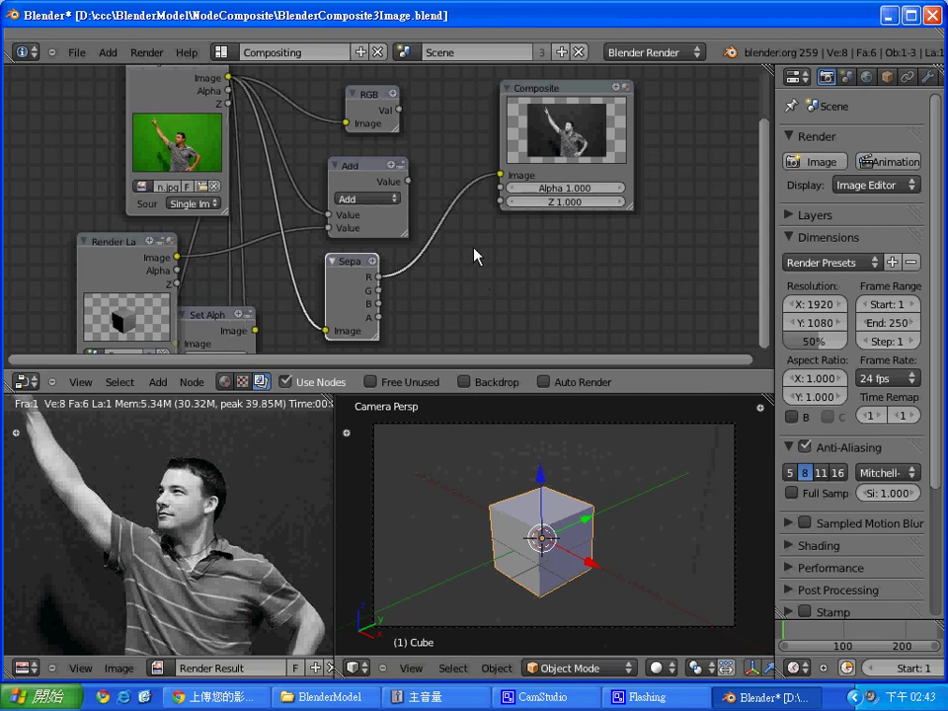
pyautogui.click(158, 383)
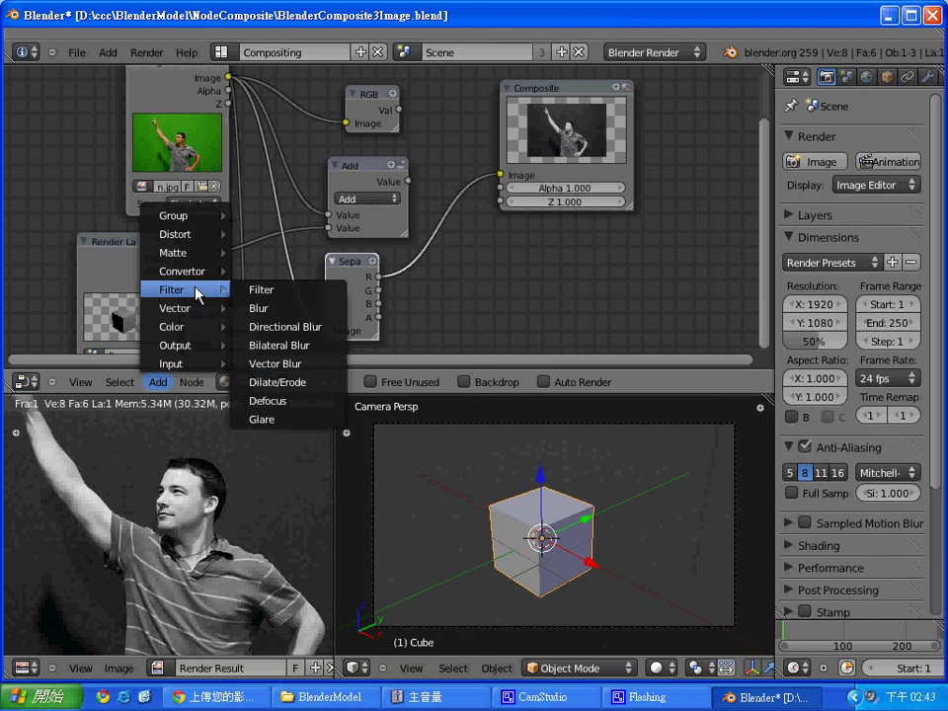
pyautogui.moveTo(183, 271)
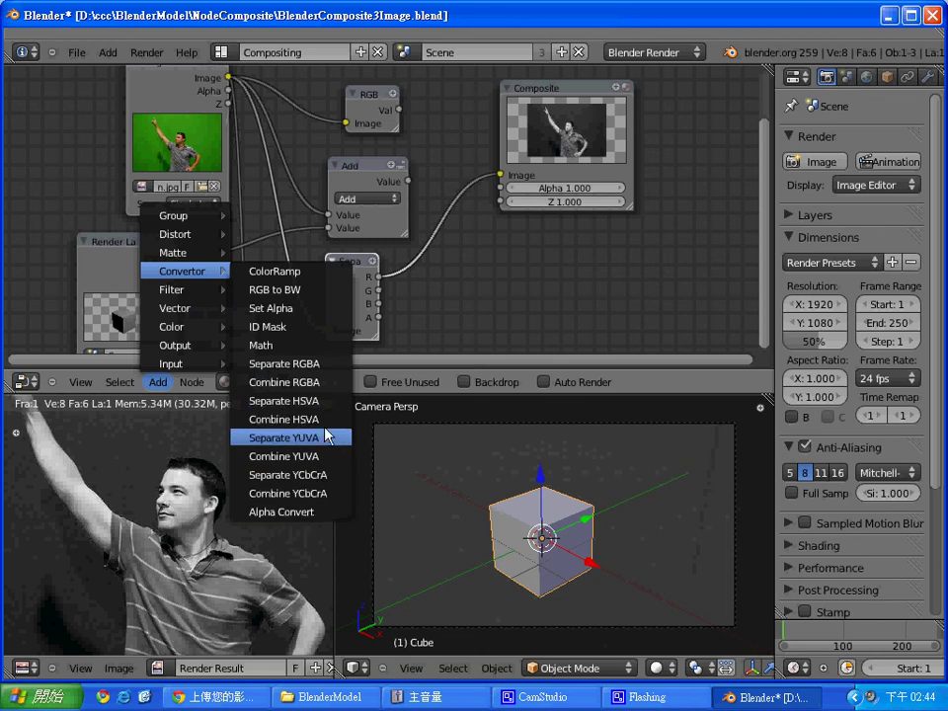
pyautogui.click(276, 308)
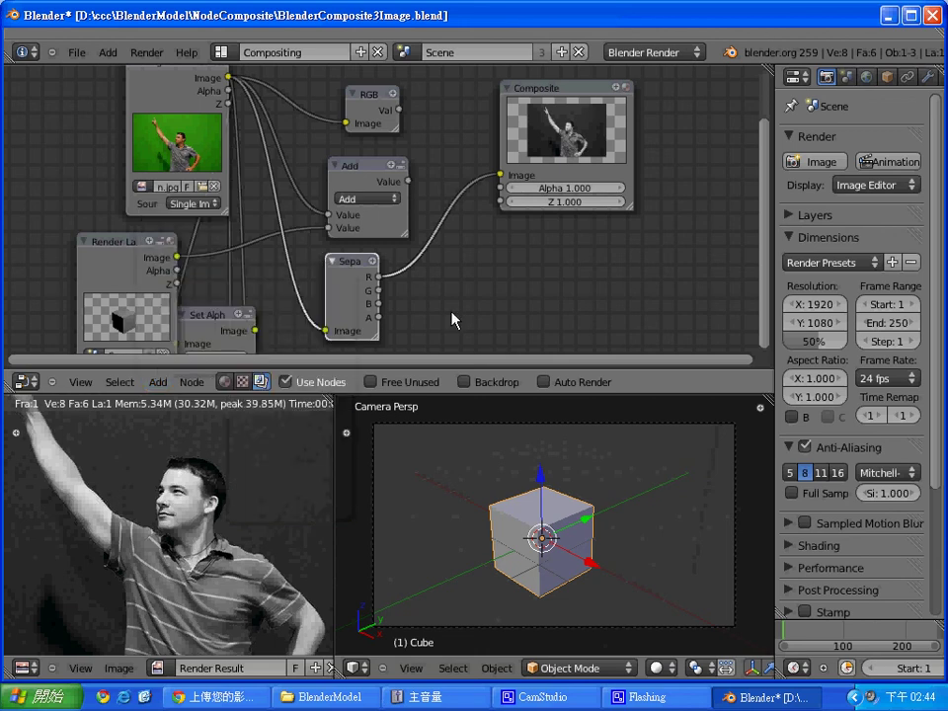